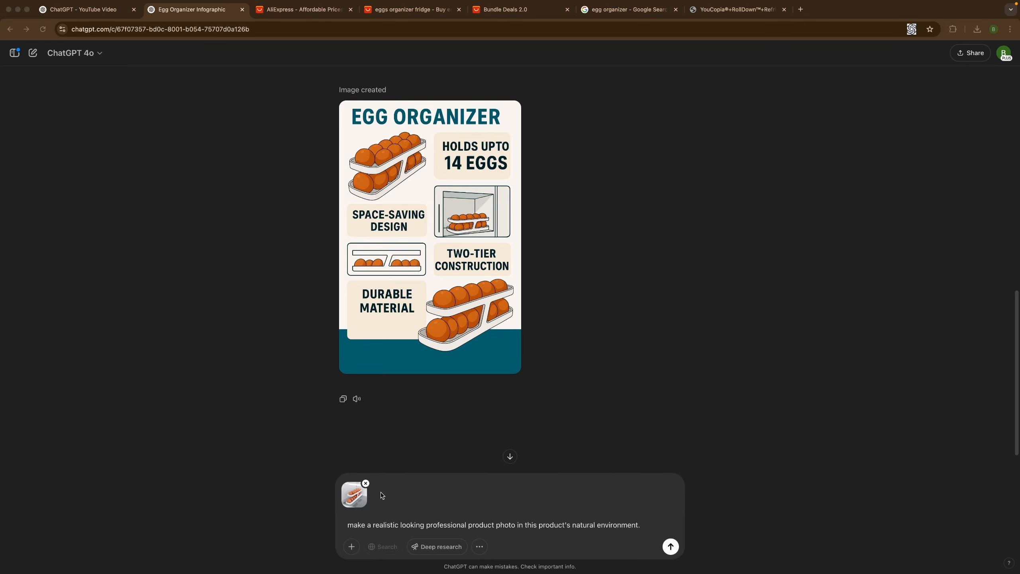
Submit the prompt for a realistic looking professional product photo in the product's natural environment, with the egg organizer image attached.
click(350, 528)
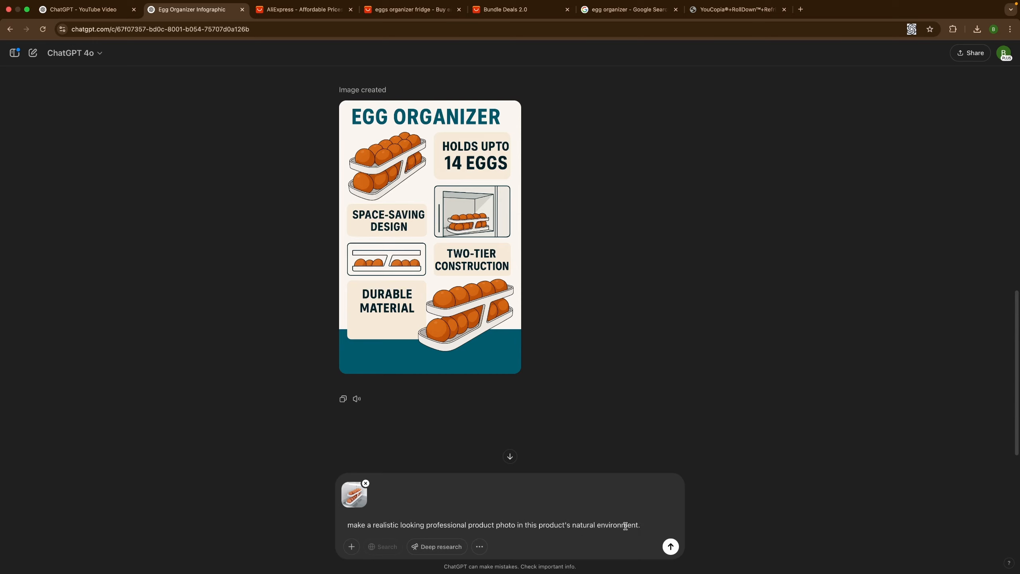
drag(373, 526, 399, 528)
click(392, 526)
click(642, 526)
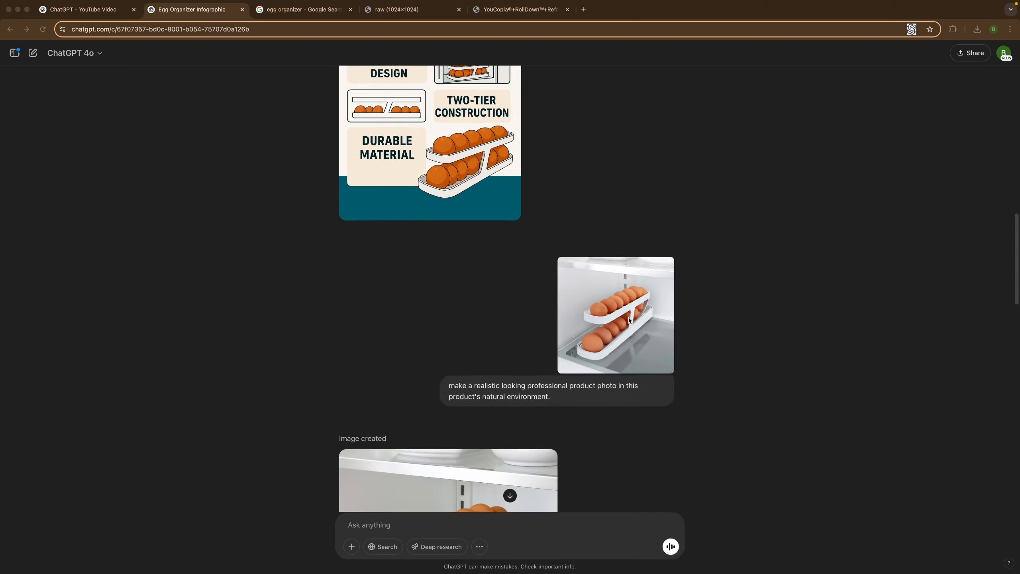
scroll(628, 318, down, 5)
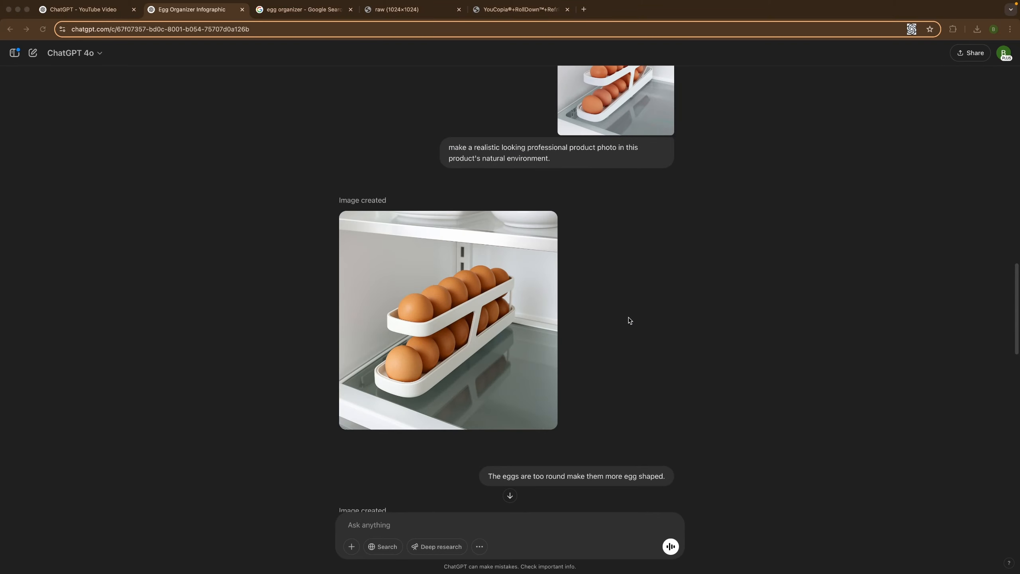
View the first generated photo of the egg organizer in the fridge at full size.
click(452, 341)
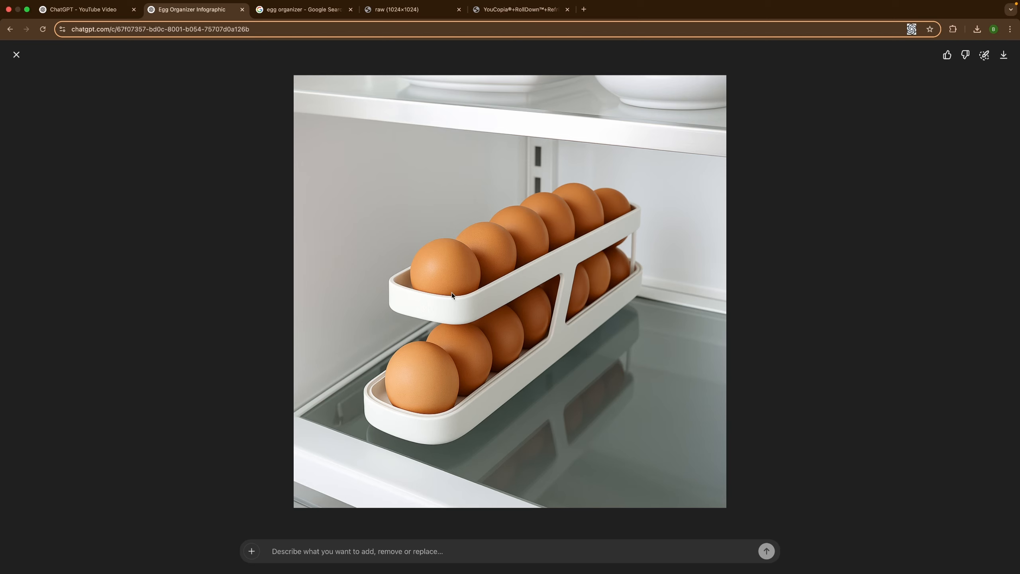
click(17, 54)
click(444, 312)
click(984, 61)
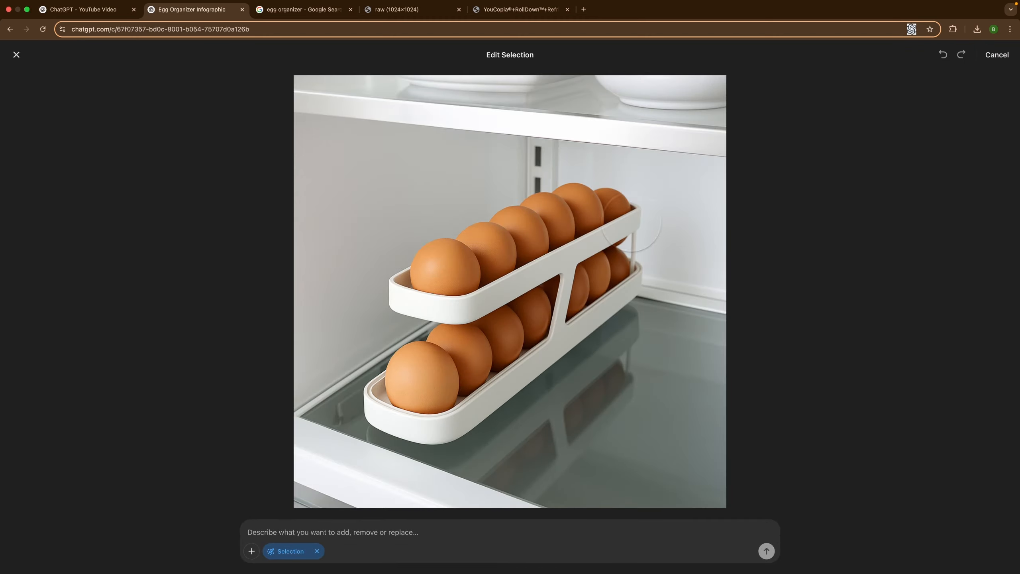
click(997, 54)
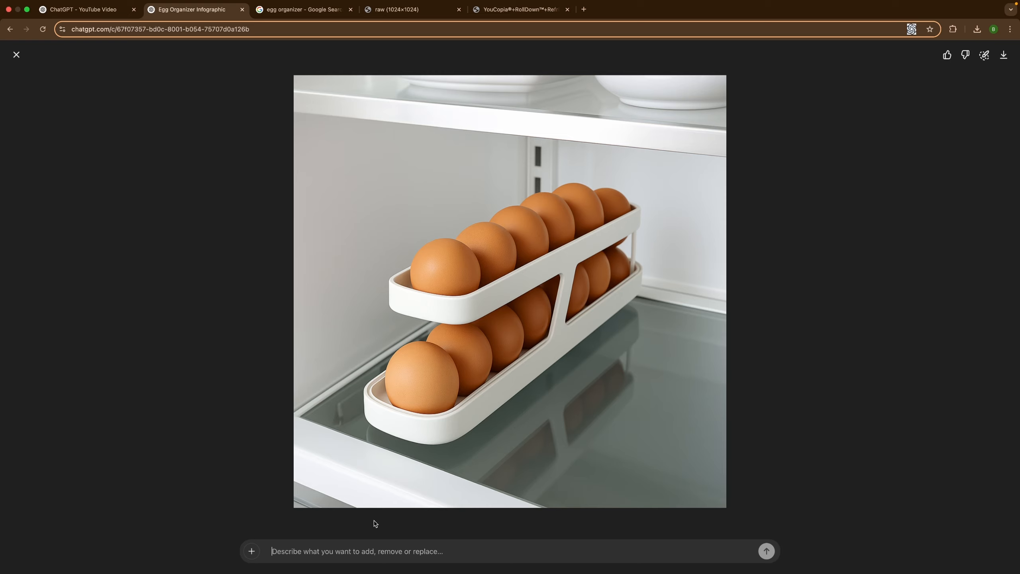
text(fewafkljwje)
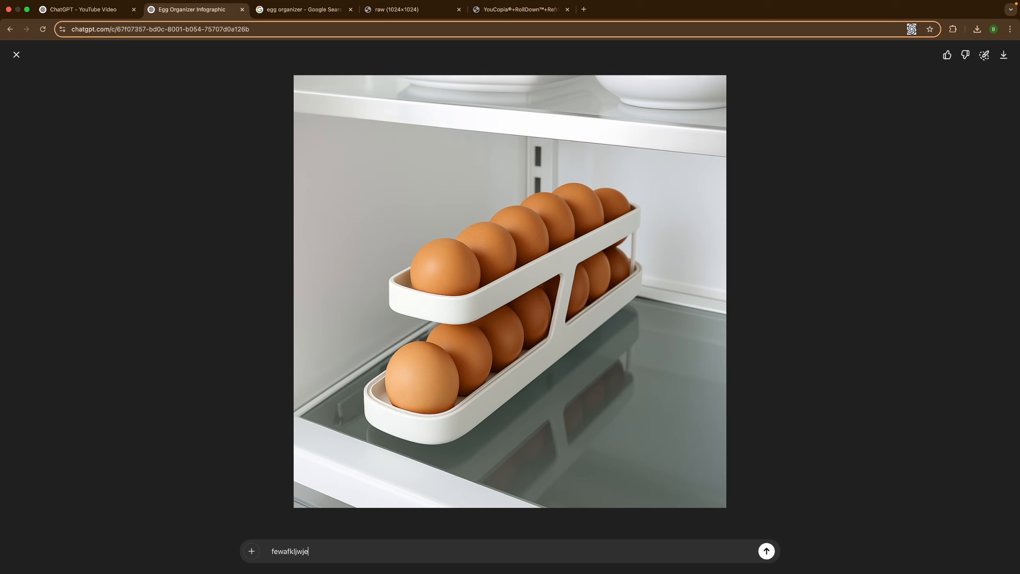
key(BackSpace)
key(BackSpace)
key(BackSpace)
key(BackSpace)
key(BackSpace)
key(BackSpace)
key(BackSpace)
key(BackSpace)
key(BackSpace)
key(BackSpace)
key(Escape)
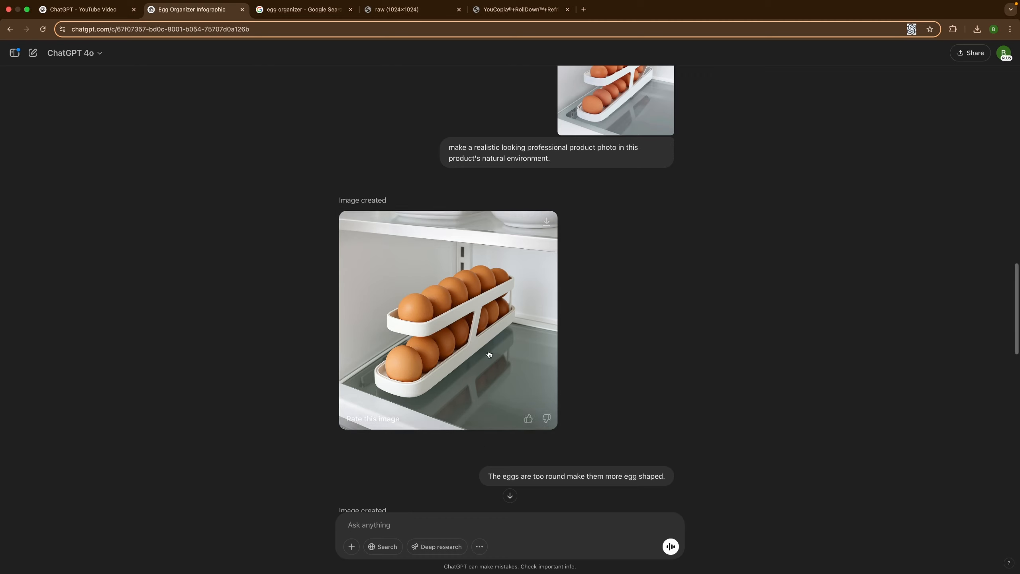
Compare the earlier infographics, the attached product photo and the first generated fridge photo in the conversation.
scroll(589, 323, up, 5)
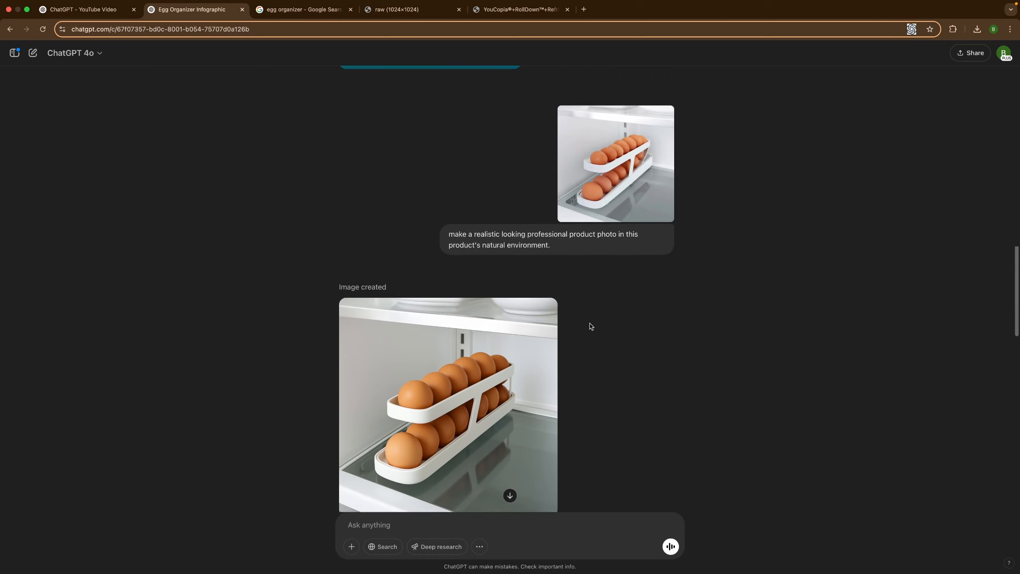
scroll(578, 201, up, 15)
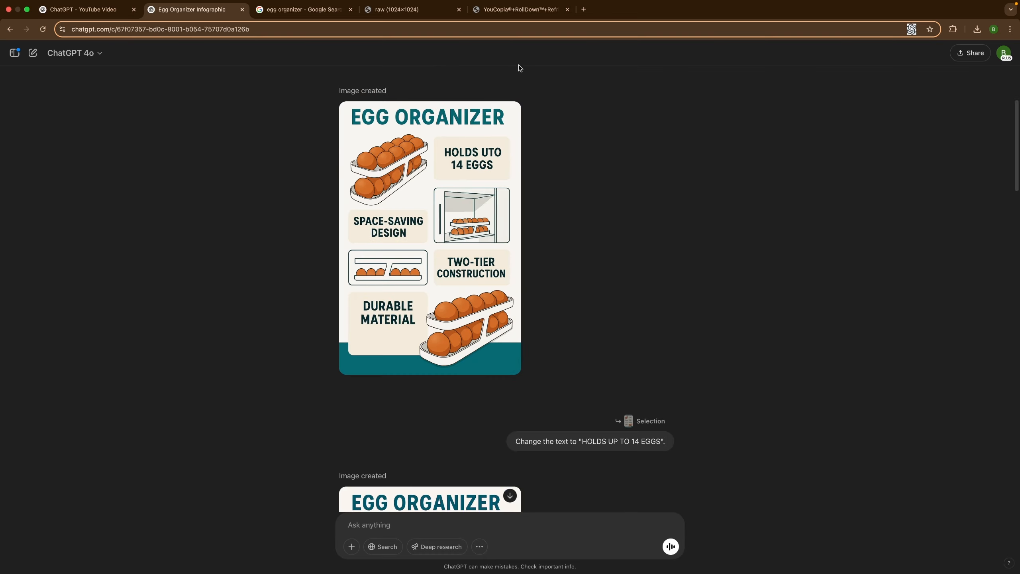
scroll(559, 261, down, 20)
scroll(587, 269, down, 3)
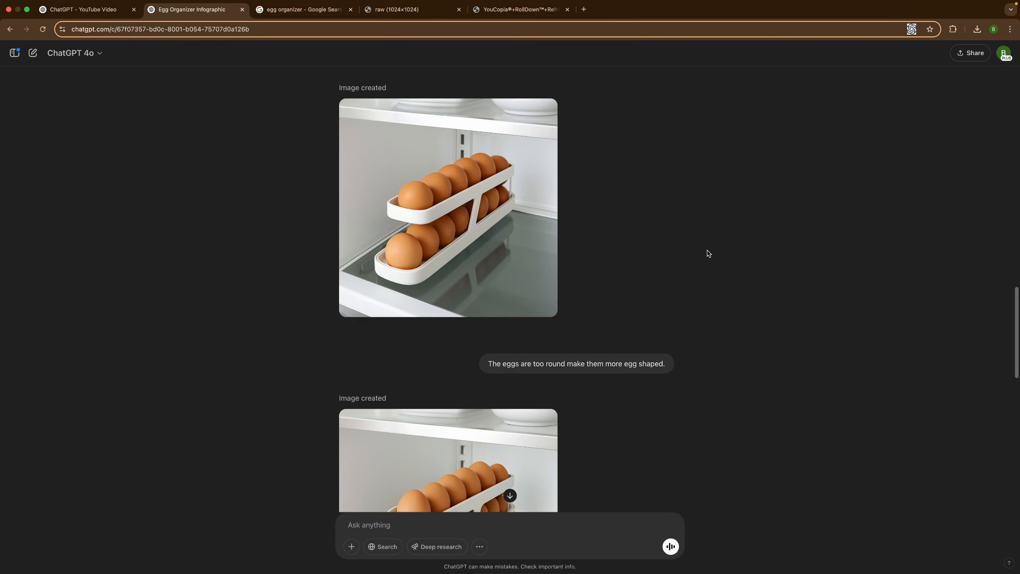
scroll(710, 254, up, 7)
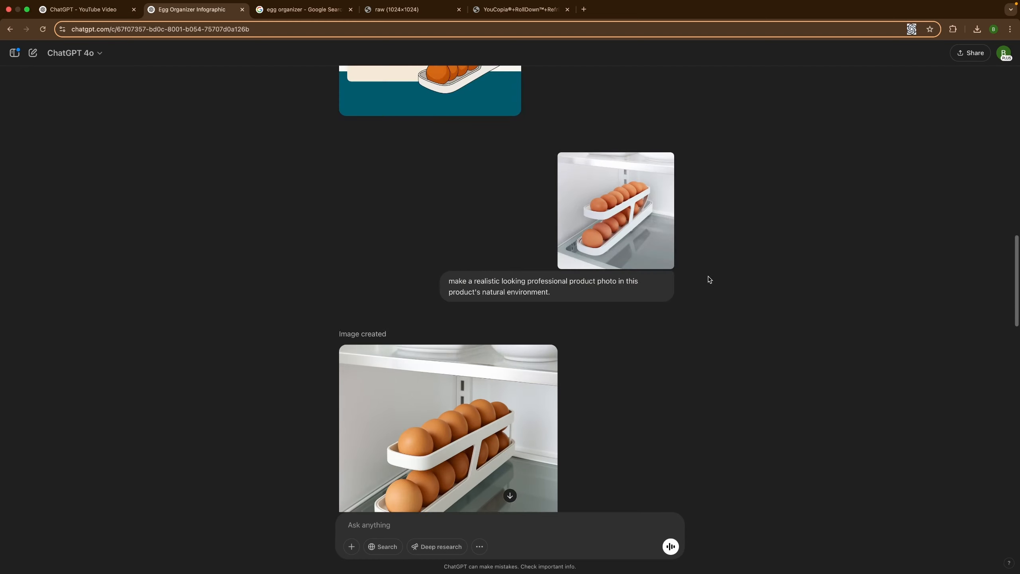
scroll(710, 279, down, 2)
scroll(523, 397, up, 7)
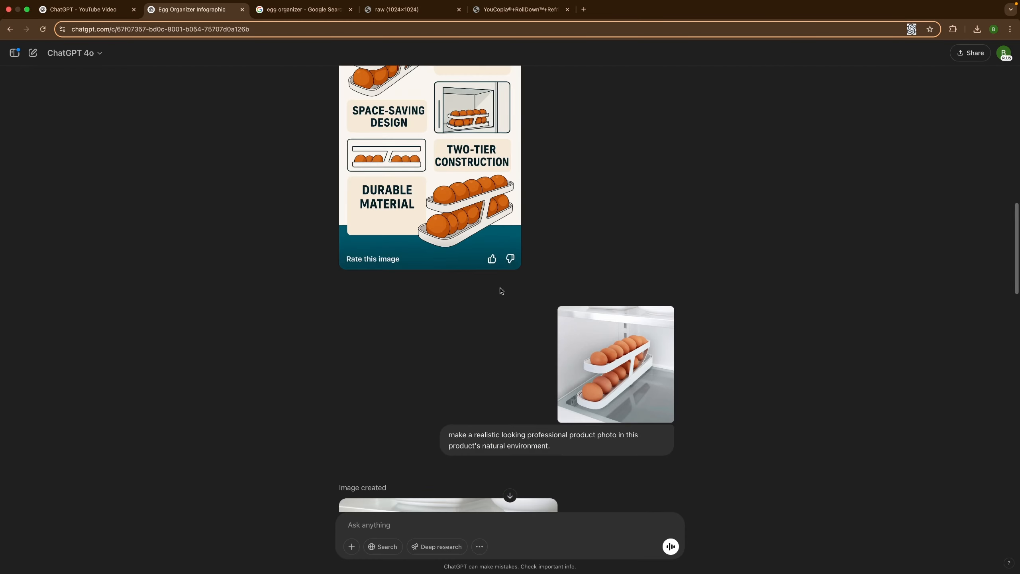
scroll(711, 281, down, 7)
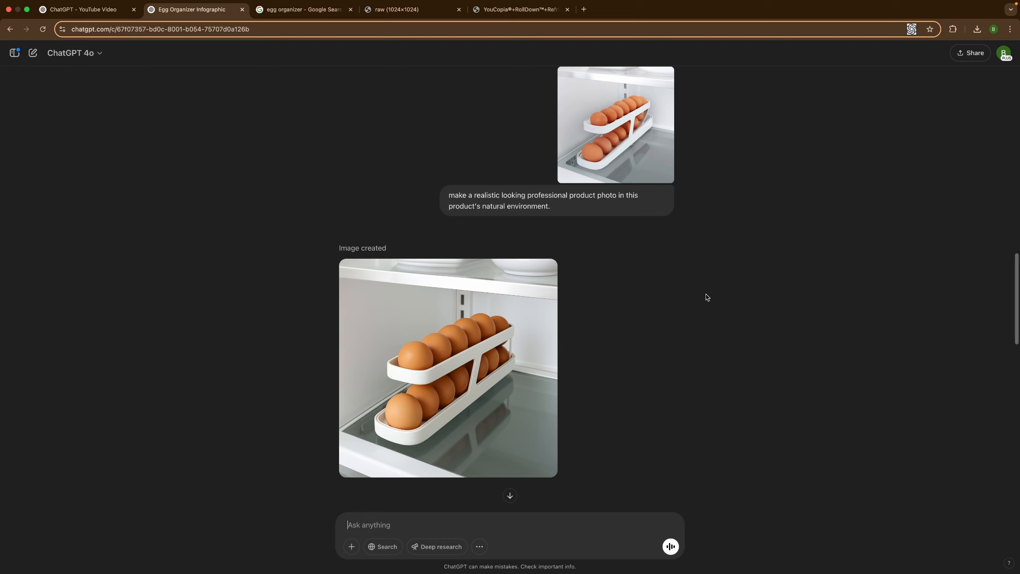
Enlarge the first generated fridge photo again to examine the shape of its eggs.
scroll(707, 296, down, 5)
click(496, 269)
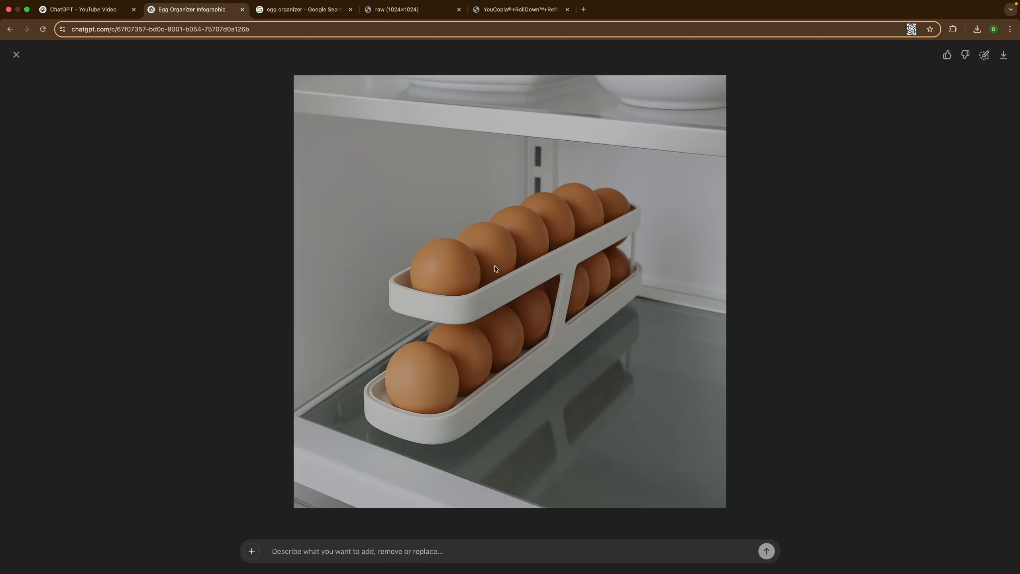
click(381, 556)
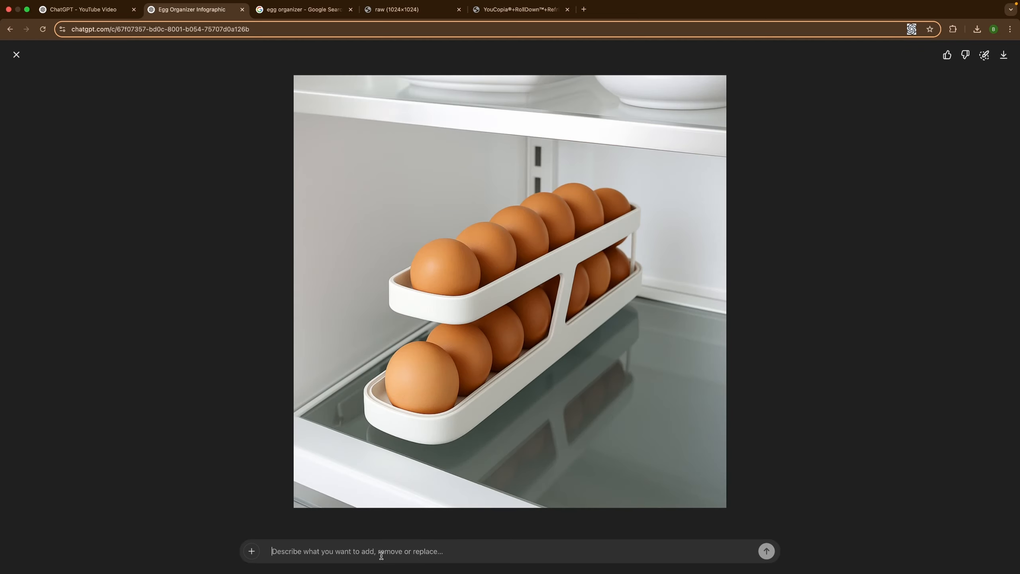
key(Escape)
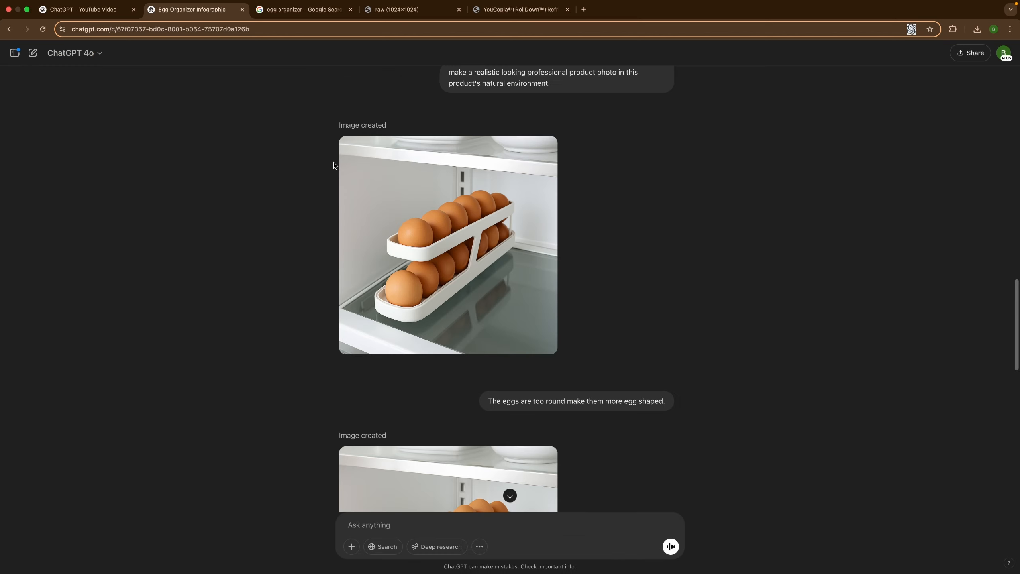
View at full size the photo generated from the request to make the eggs more egg shaped.
scroll(658, 300, down, 2)
scroll(657, 300, down, 5)
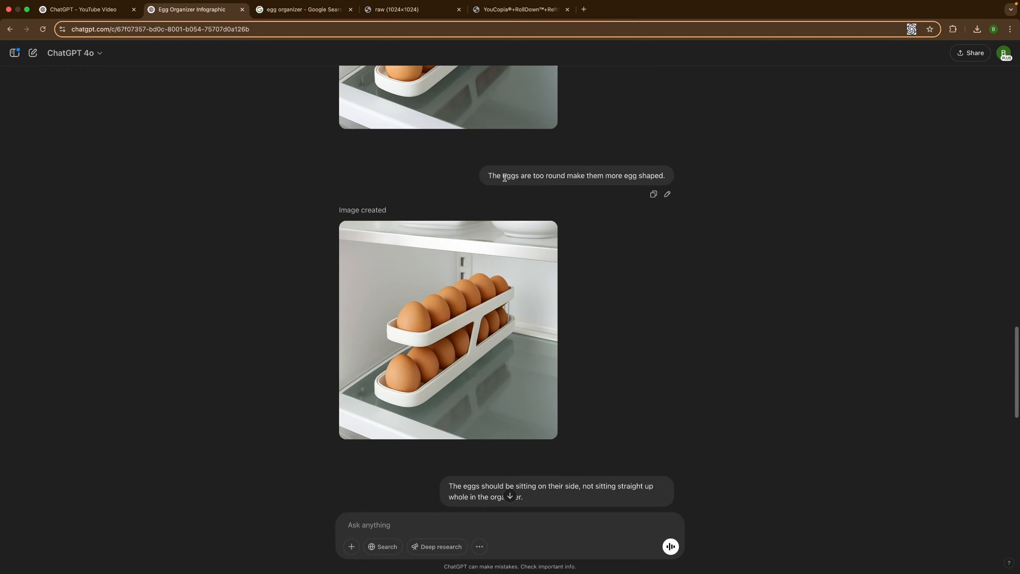
click(461, 314)
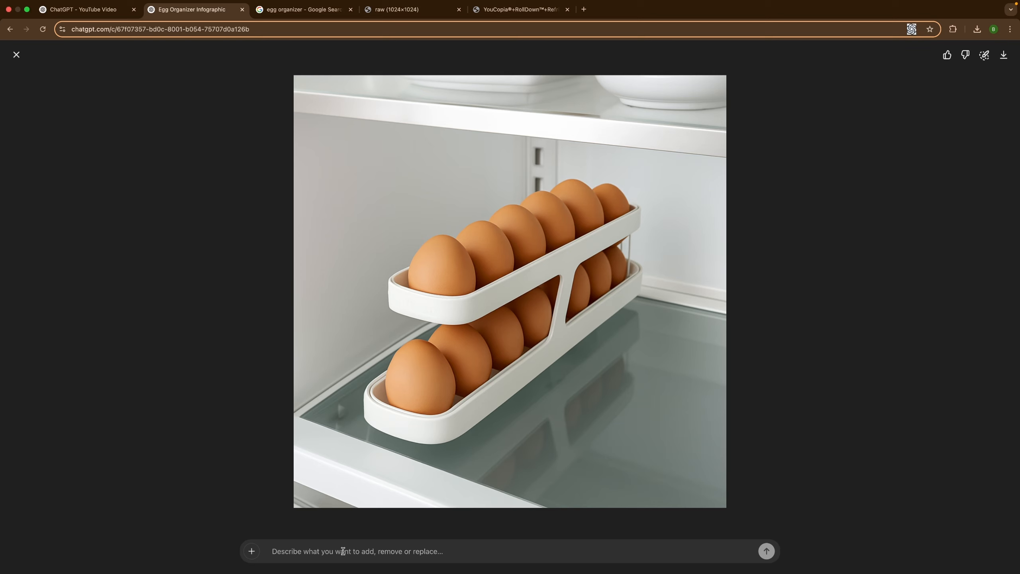
click(275, 289)
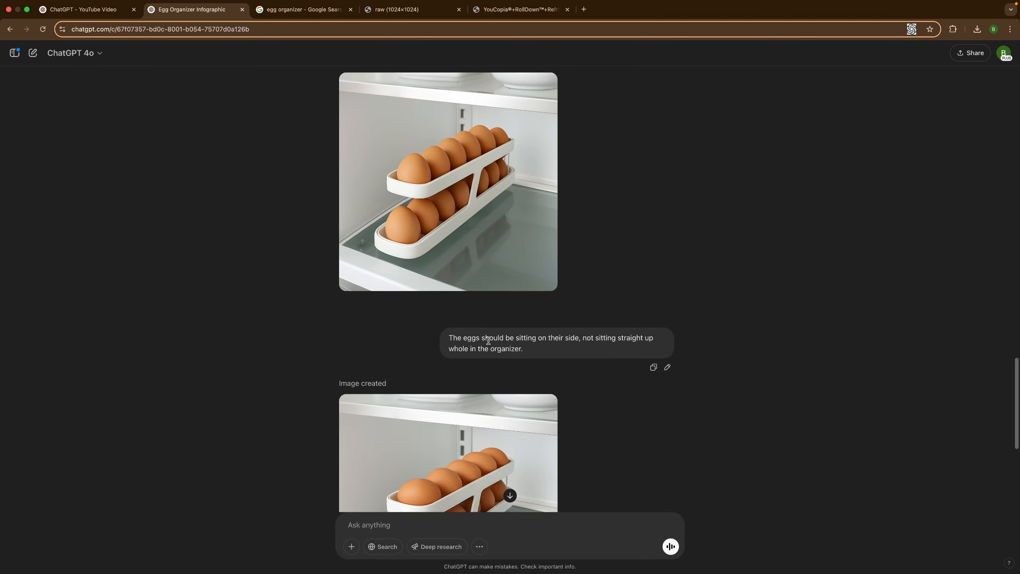
Review the follow-up prompt about the eggs sitting on their side and examine its generated photo at full size.
drag(582, 338, 650, 337)
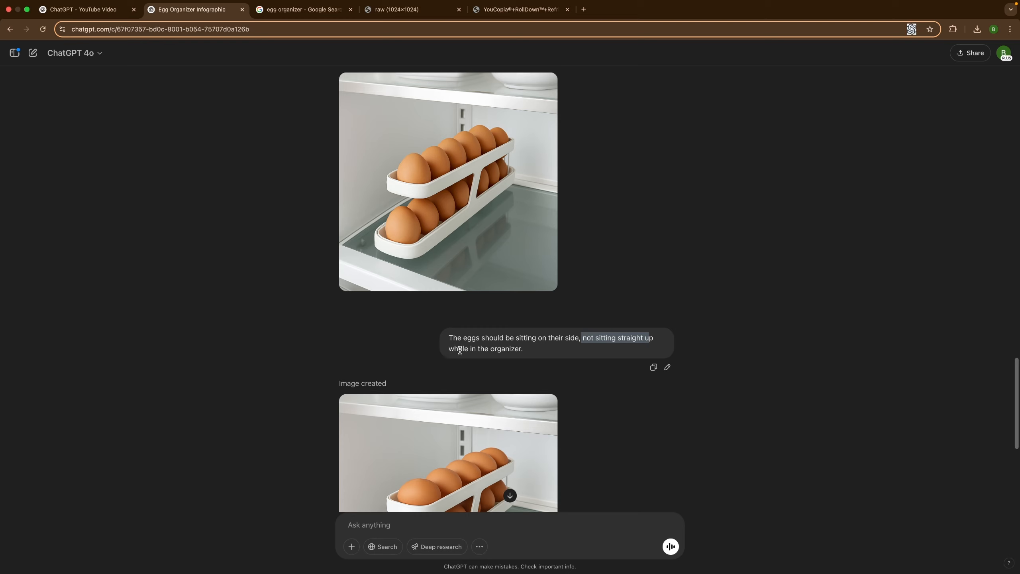
drag(460, 349, 525, 350)
click(534, 354)
scroll(557, 345, down, 2)
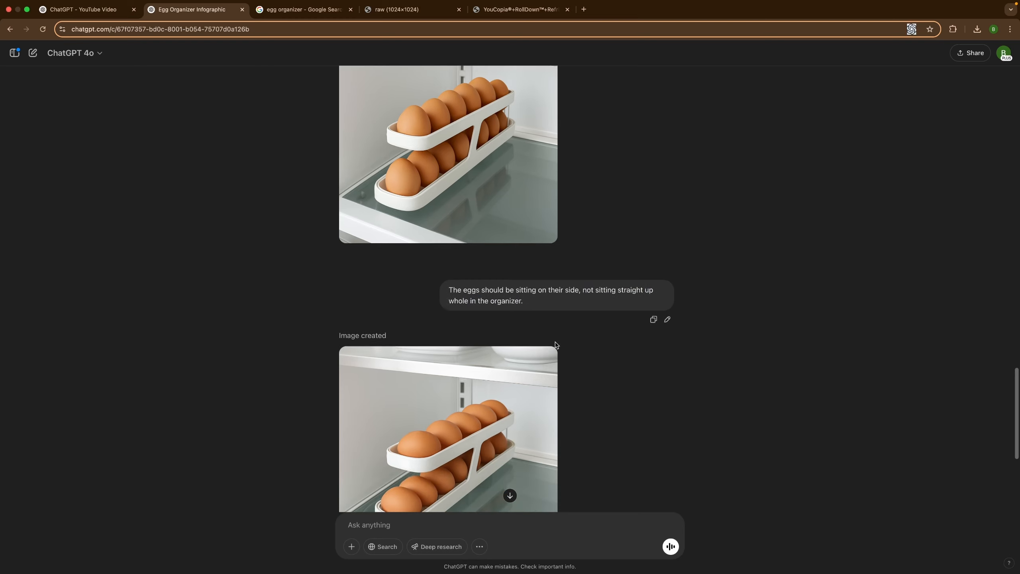
scroll(557, 344, down, 3)
drag(448, 187, 527, 194)
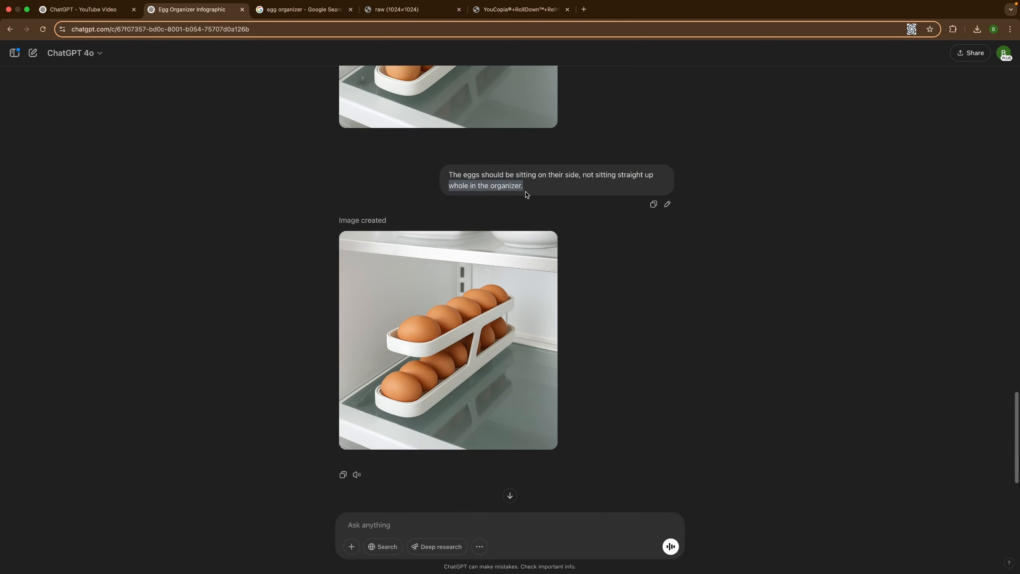
click(526, 195)
click(450, 373)
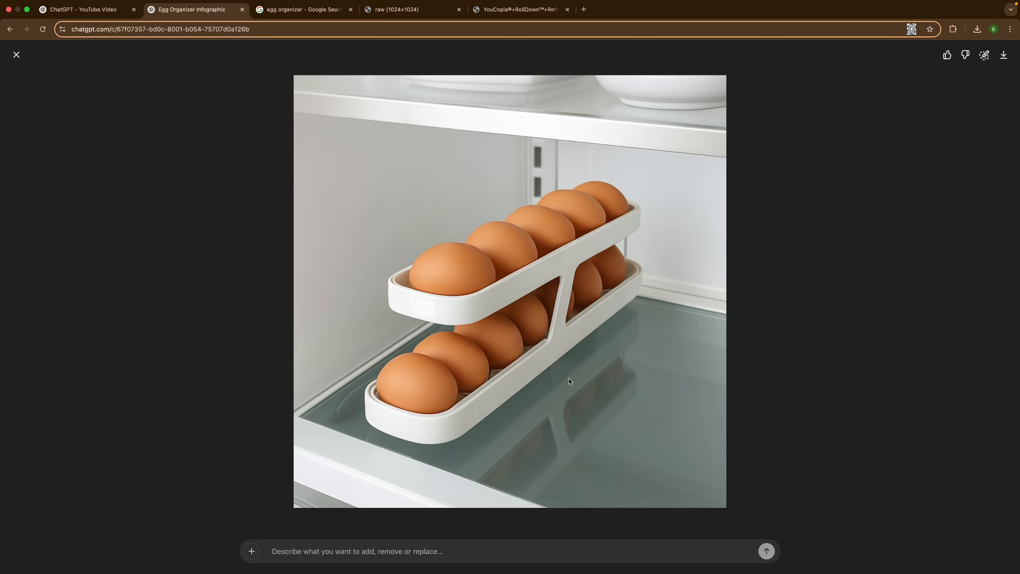
key(Escape)
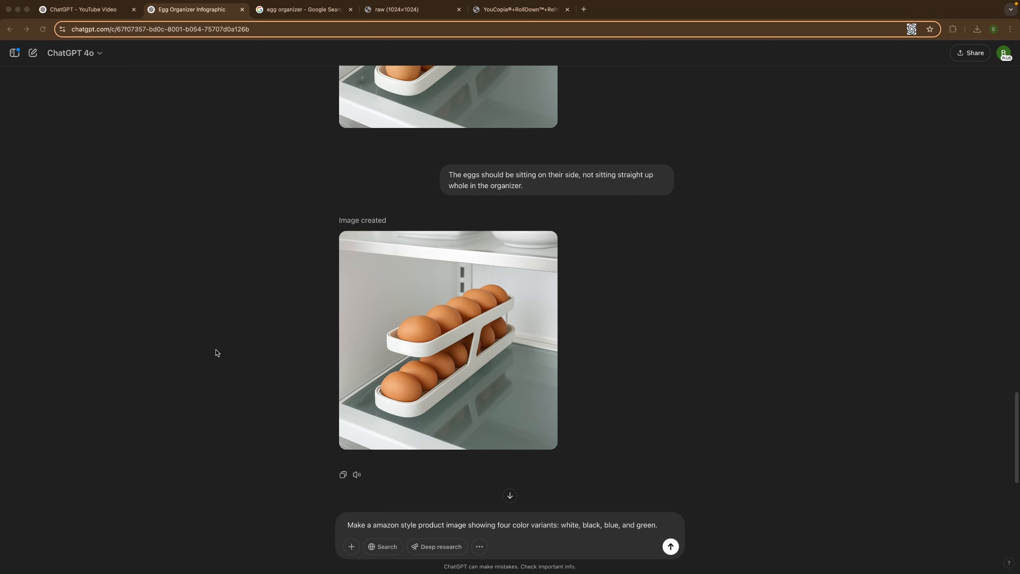
Correct "a" to "an" in the drafted prompt for an amazon style image of white, black, blue, and green variants, and submit it.
click(370, 525)
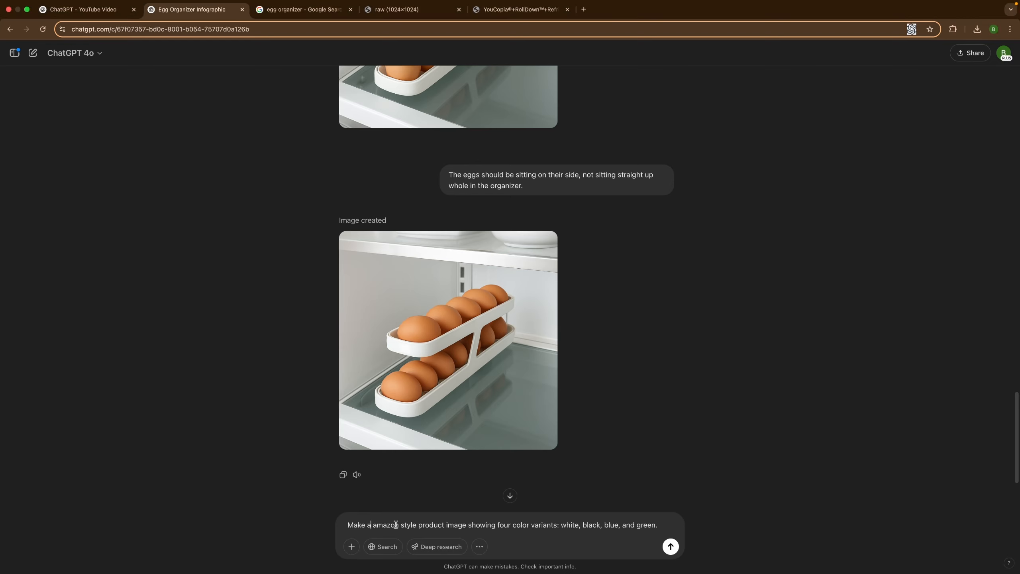
text(n)
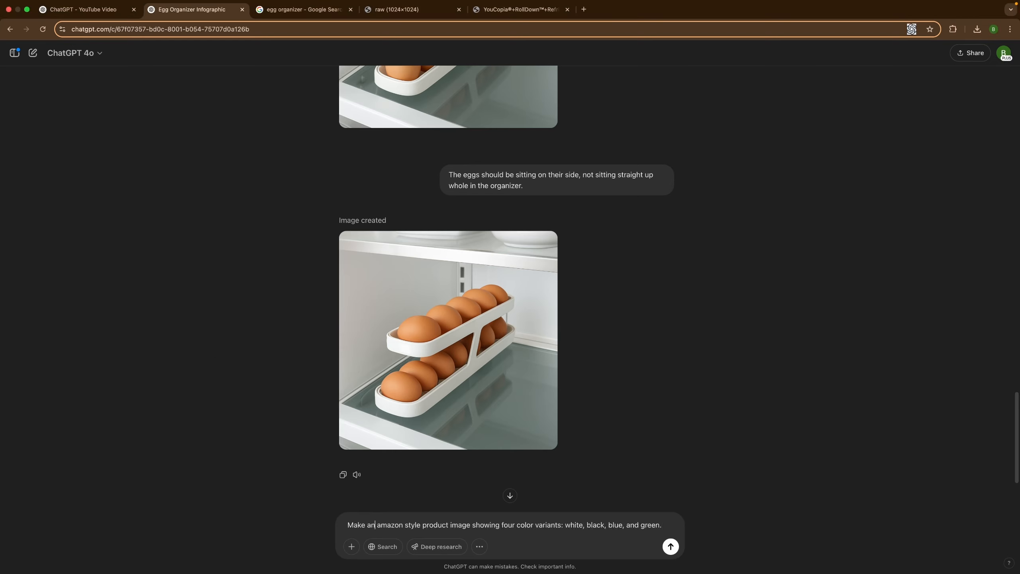
drag(353, 525, 348, 525)
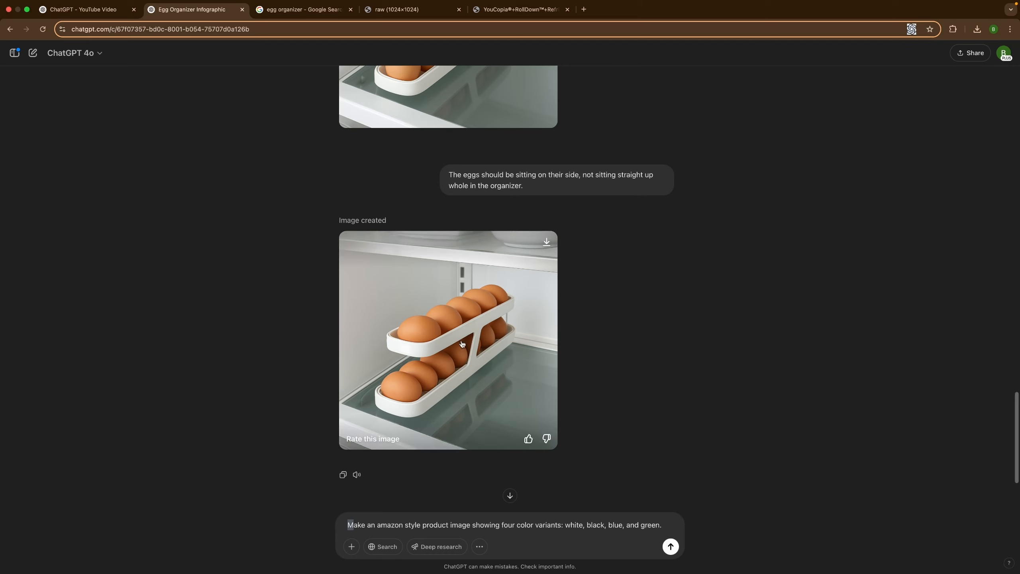
click(359, 530)
click(345, 528)
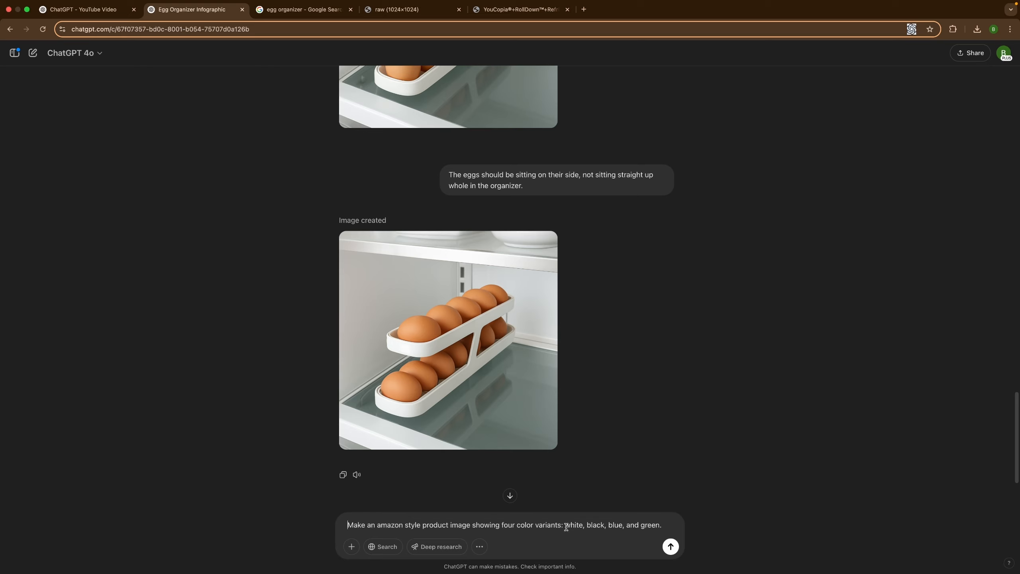
drag(565, 527, 663, 527)
click(618, 526)
key(Return)
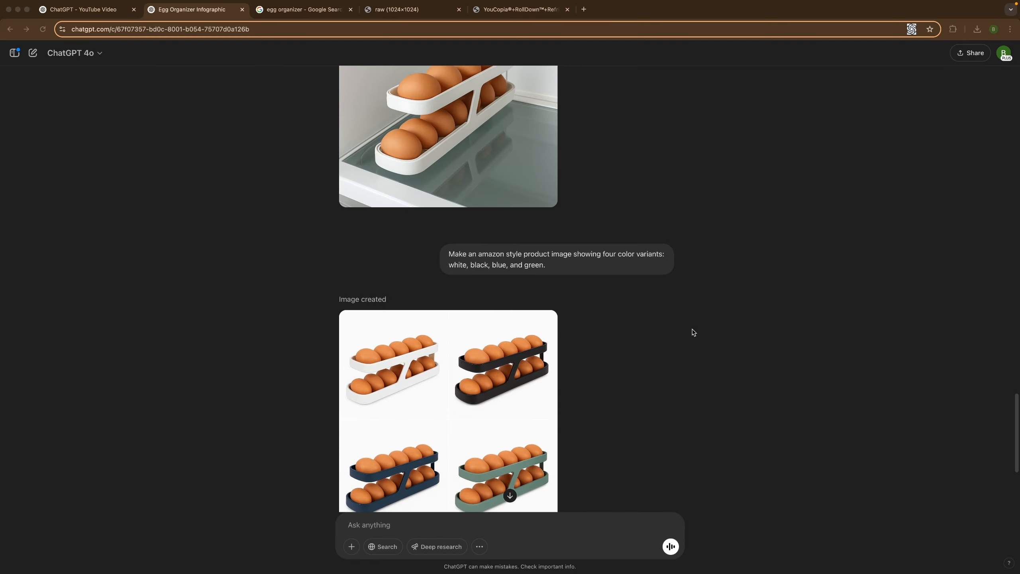
View the generated image of the four color variants at full size.
scroll(692, 333, down, 2)
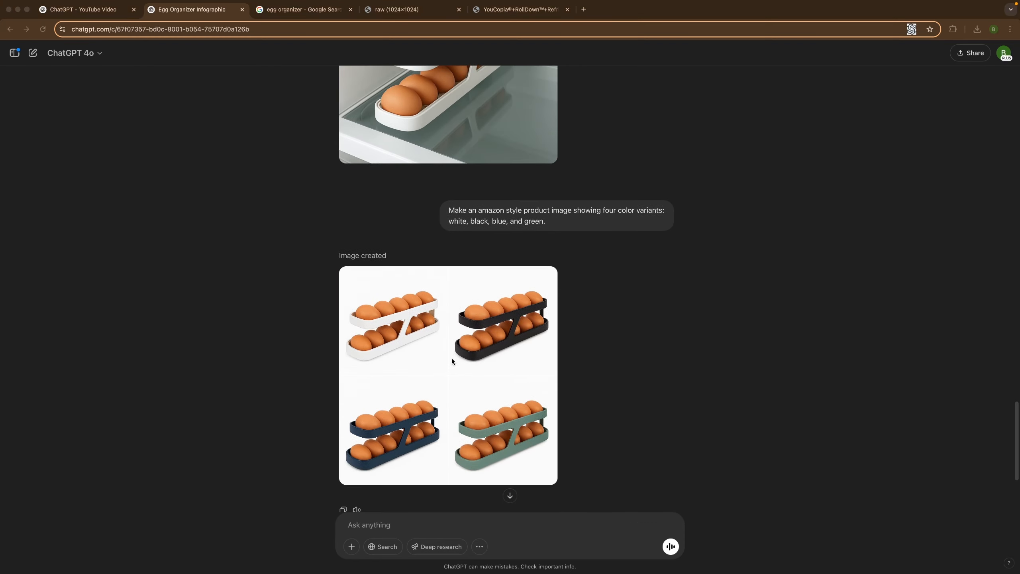
click(451, 358)
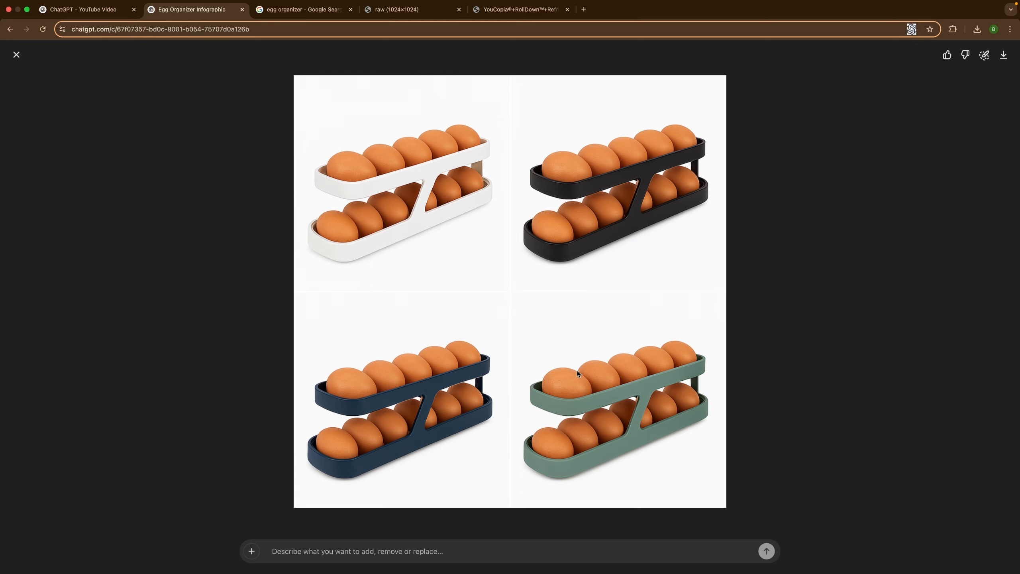
click(202, 246)
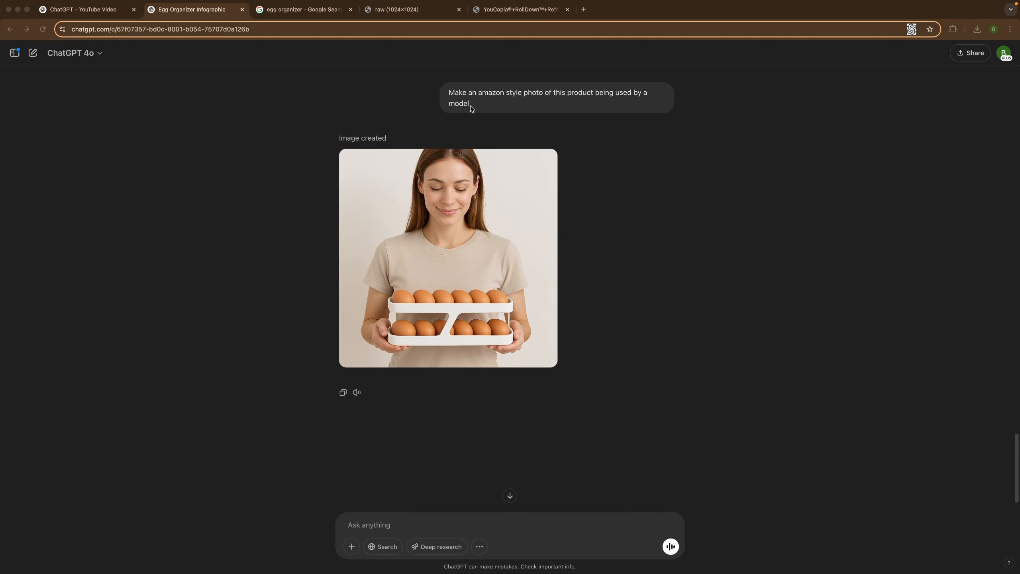
View at full size the photo of the model holding the organizer and the one of a hand picking up an egg.
click(478, 264)
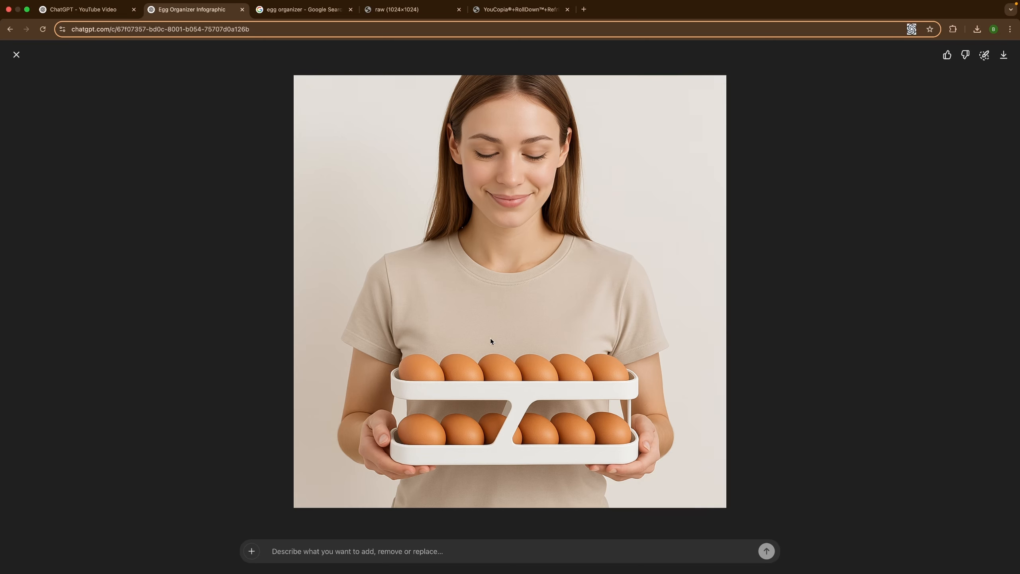
key(Escape)
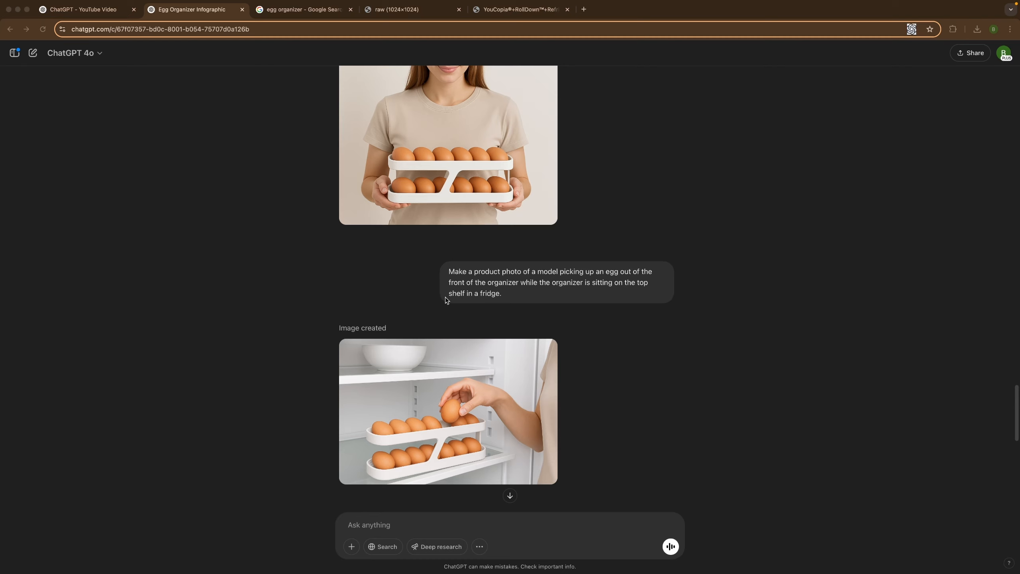
scroll(584, 298, up, 1)
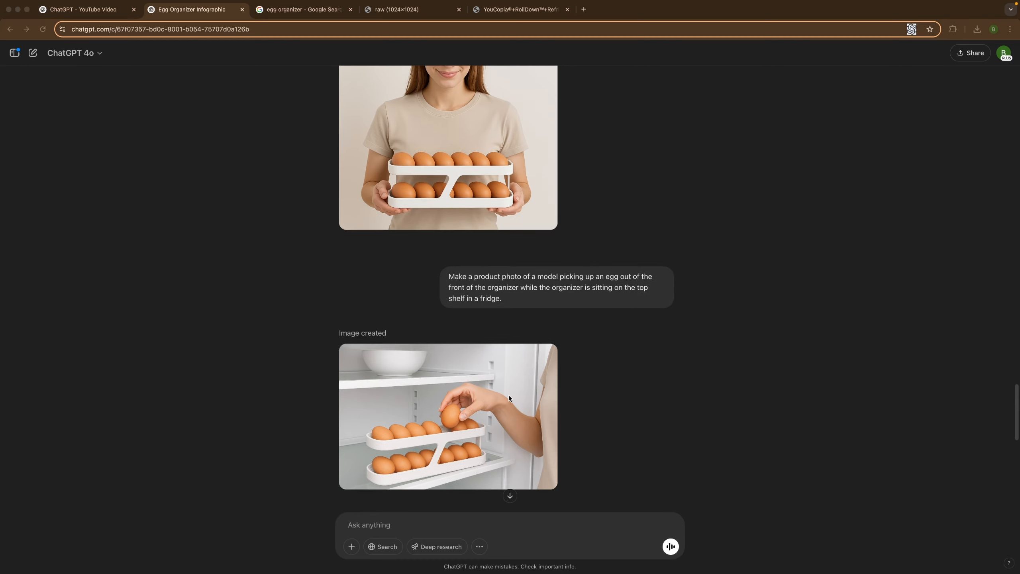
click(545, 416)
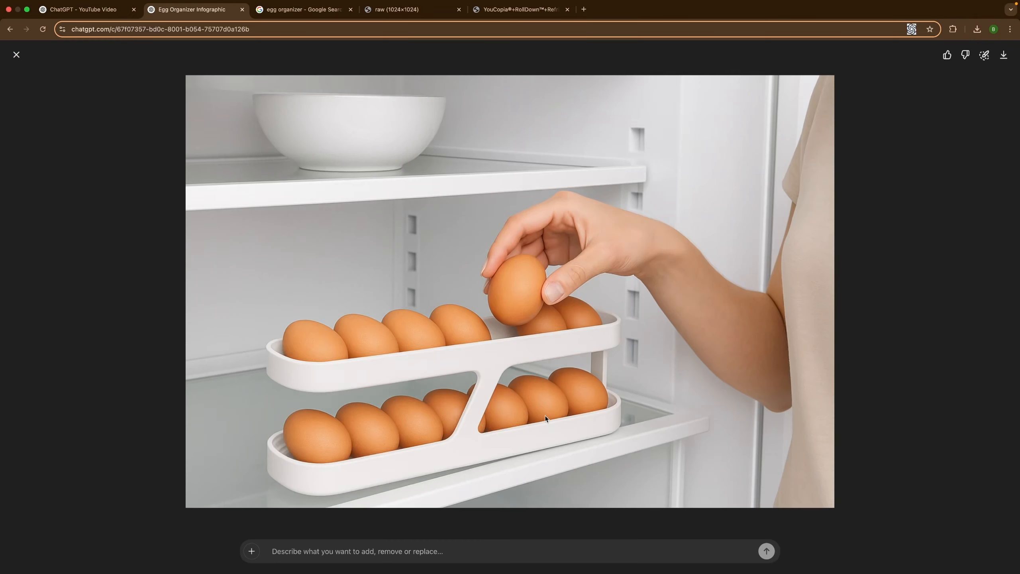
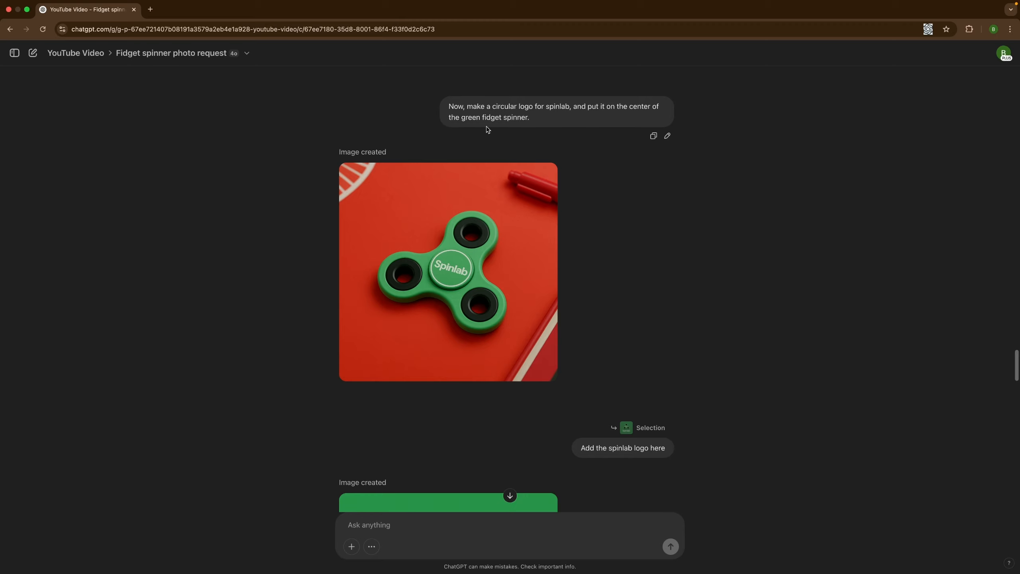
View the green fidget spinner with the Spinlab logo at full size, and examine the earlier Spinlab logo prompt and its image.
click(457, 273)
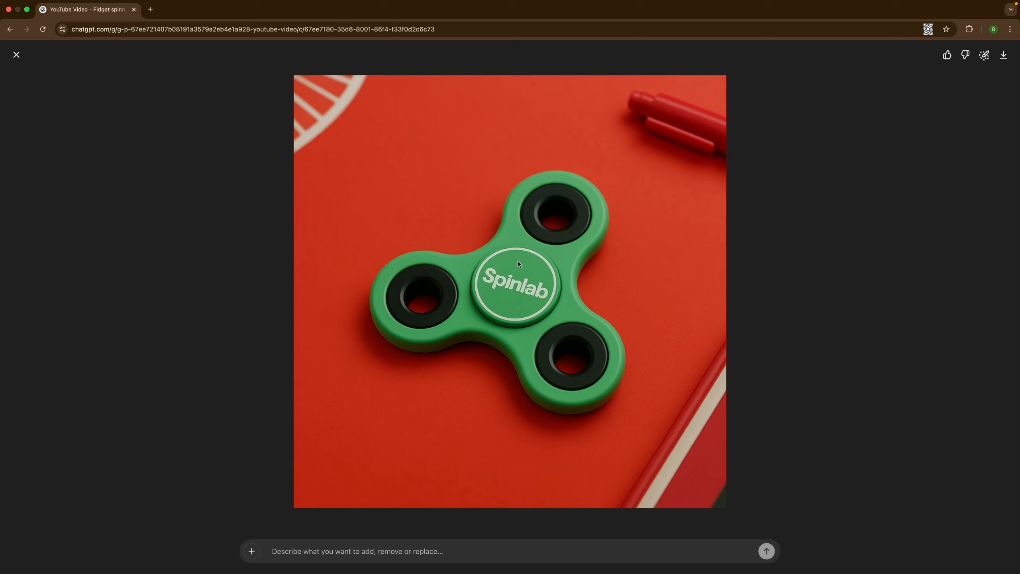
key(Escape)
scroll(472, 110, up, 5)
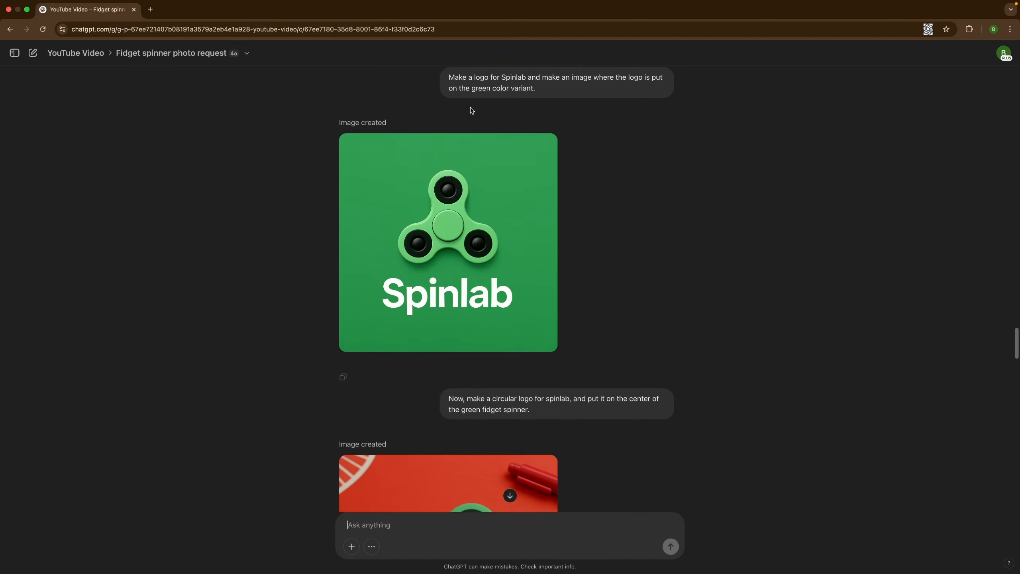
mouse_move(477, 83)
mouse_move(434, 235)
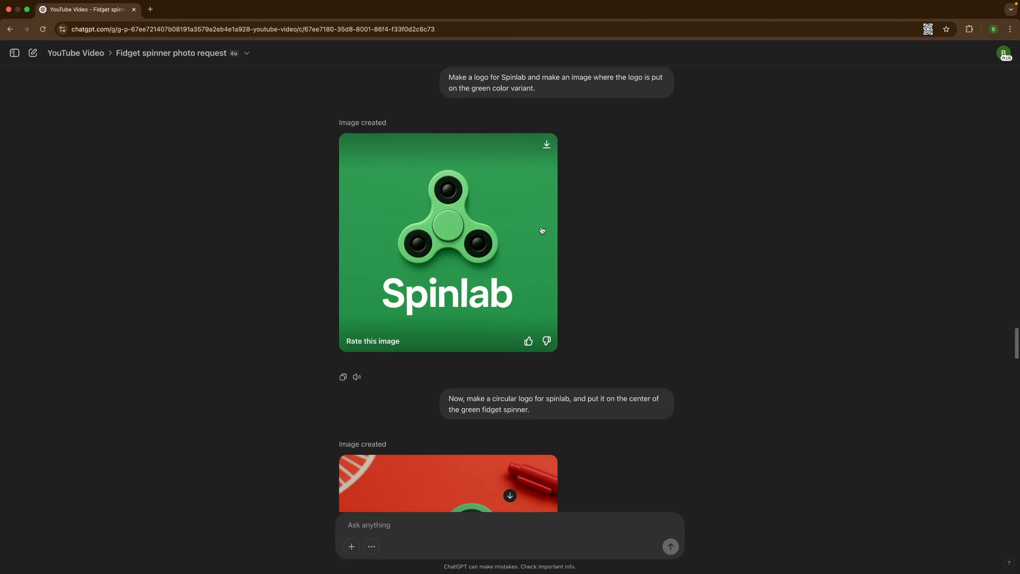
Review the prompt asking for a circular Spinlab logo on the center of the green fidget spinner.
scroll(542, 230, down, 5)
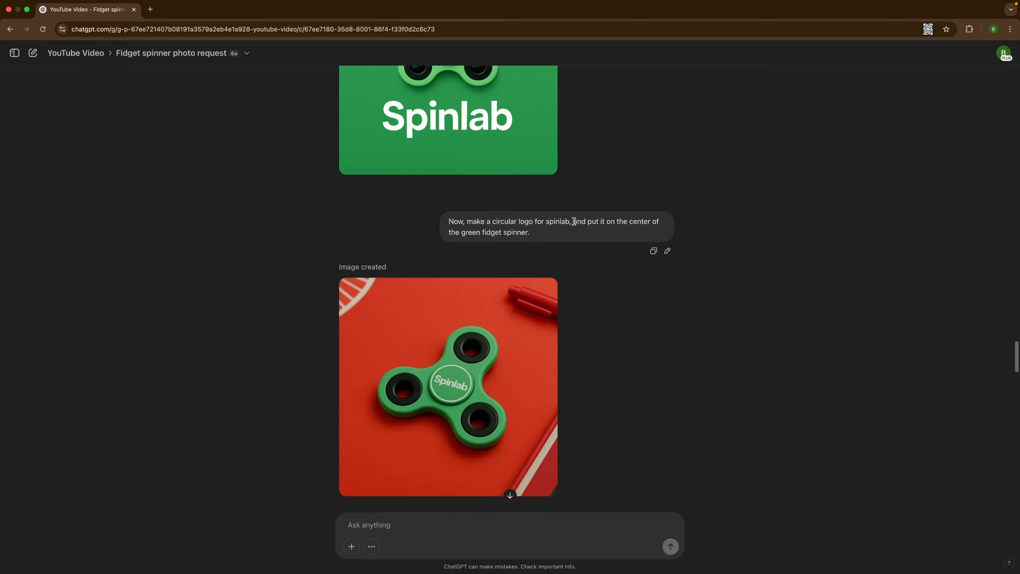
drag(588, 221, 651, 222)
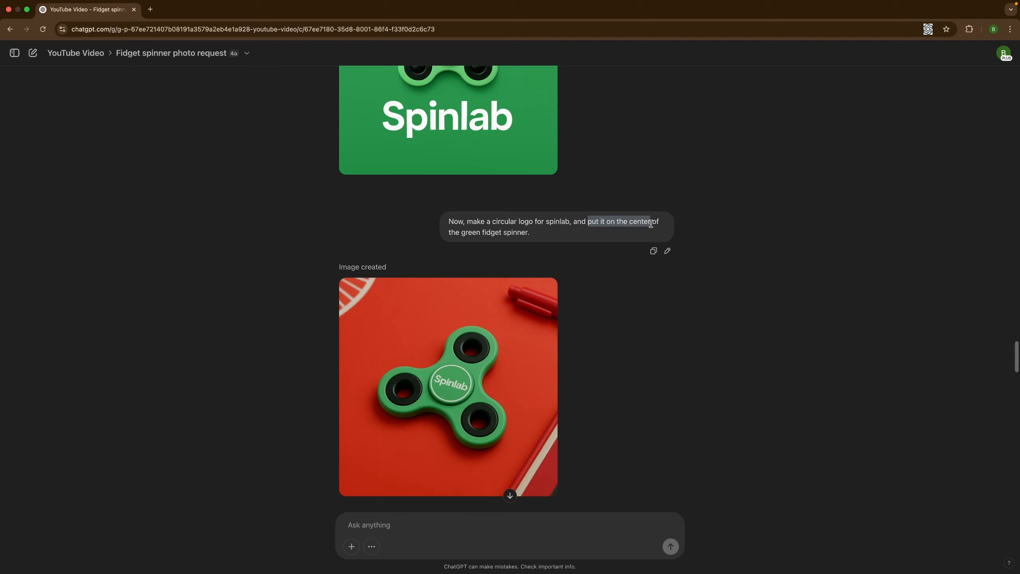
drag(445, 238, 539, 237)
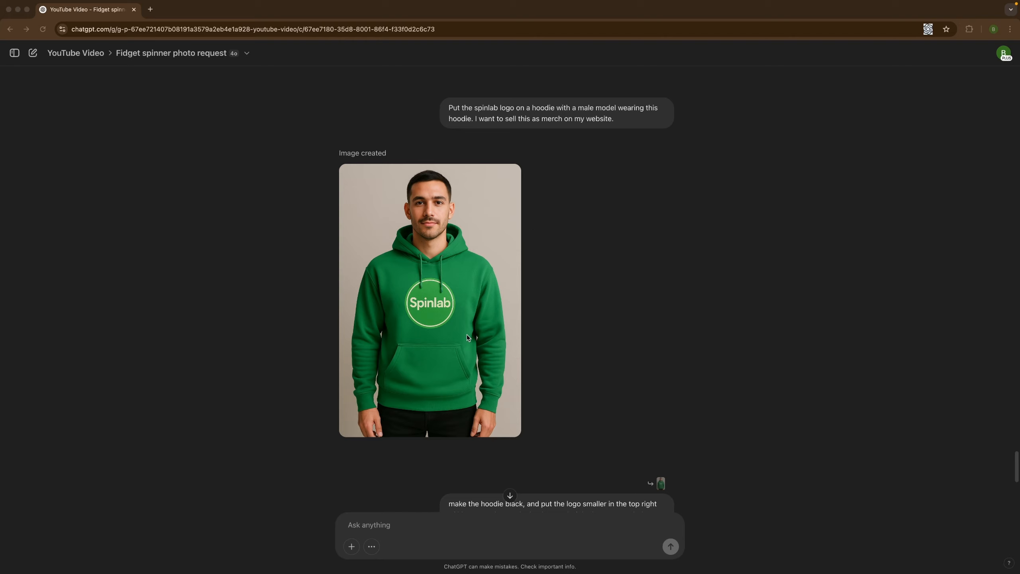
Review the prompt for a male model wearing a Spinlab logo hoodie to sell as website merch.
click(618, 123)
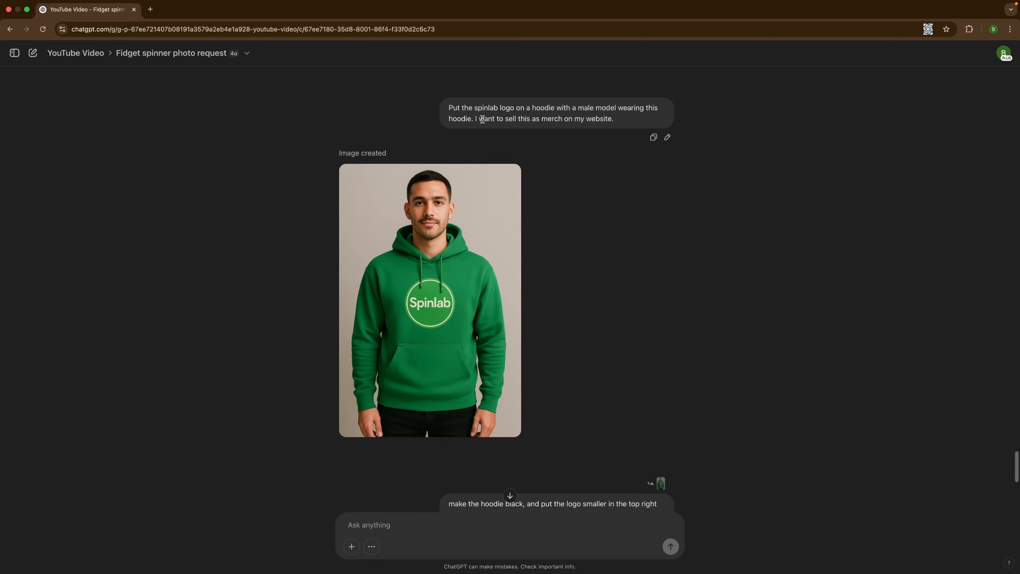
drag(482, 119, 613, 121)
click(614, 122)
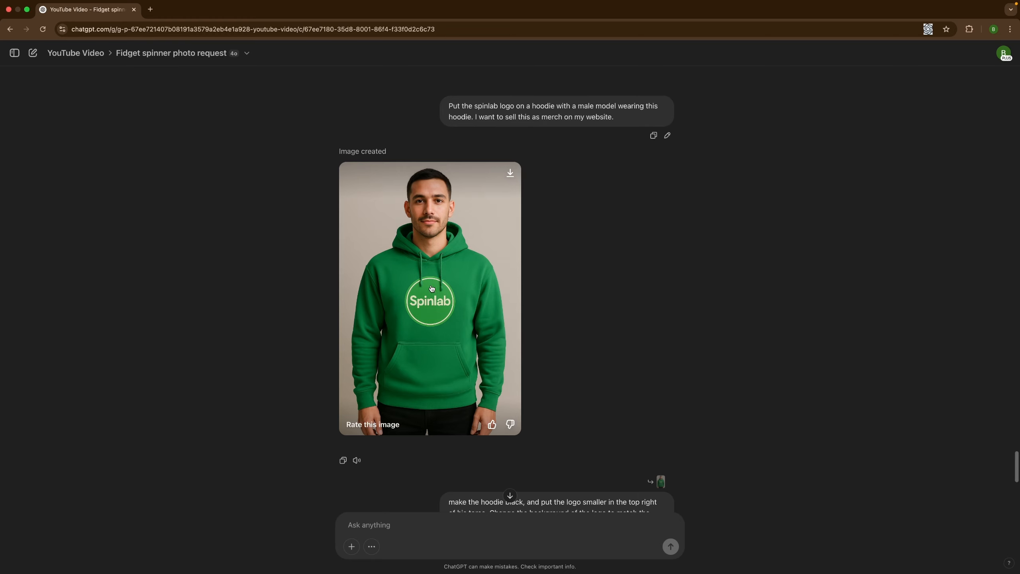
Review the follow-up prompt for a black hoodie with a smaller logo and matching logo background, and examine its image.
scroll(588, 284, down, 6)
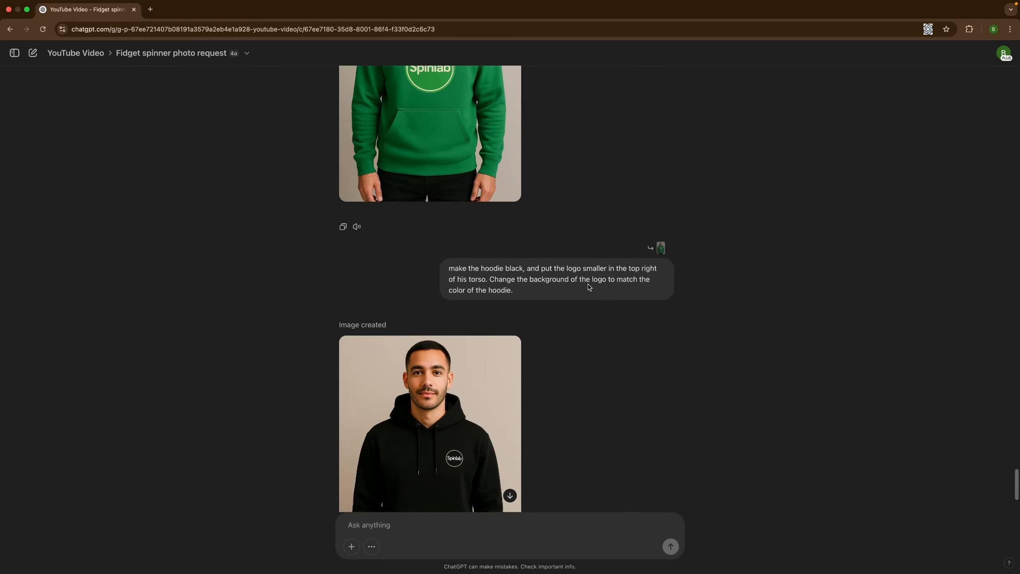
scroll(588, 284, down, 3)
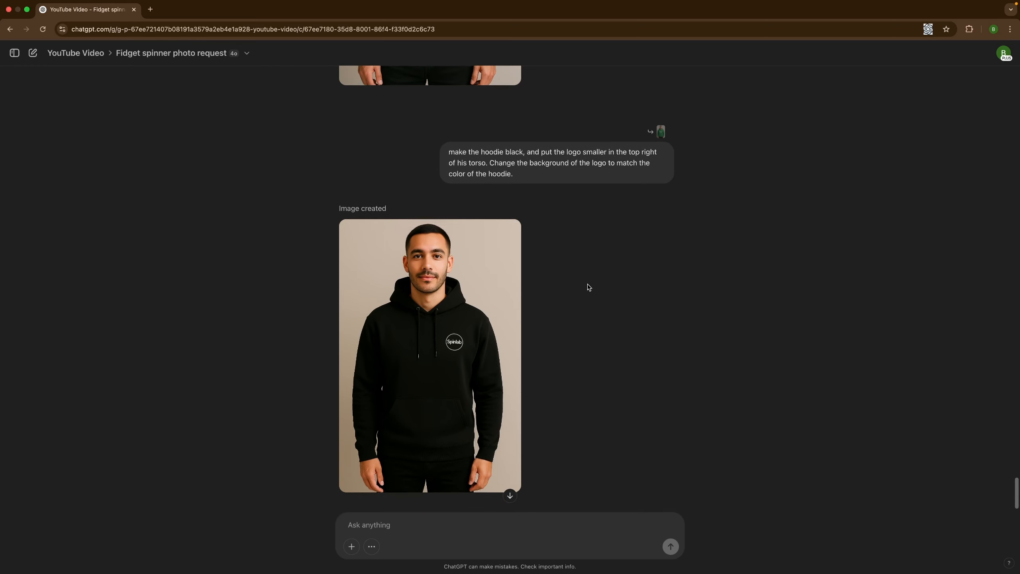
drag(455, 152, 610, 171)
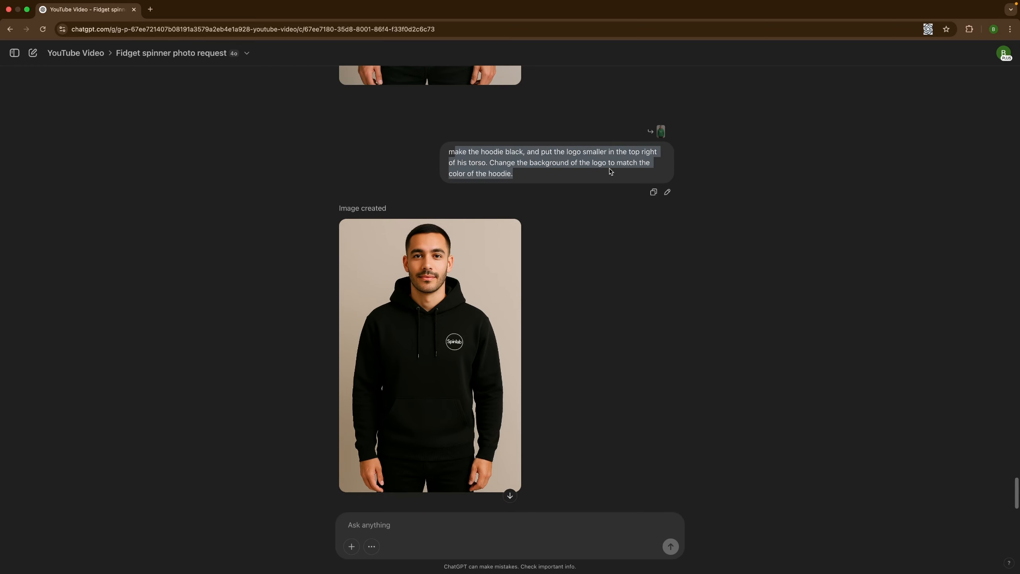
click(494, 163)
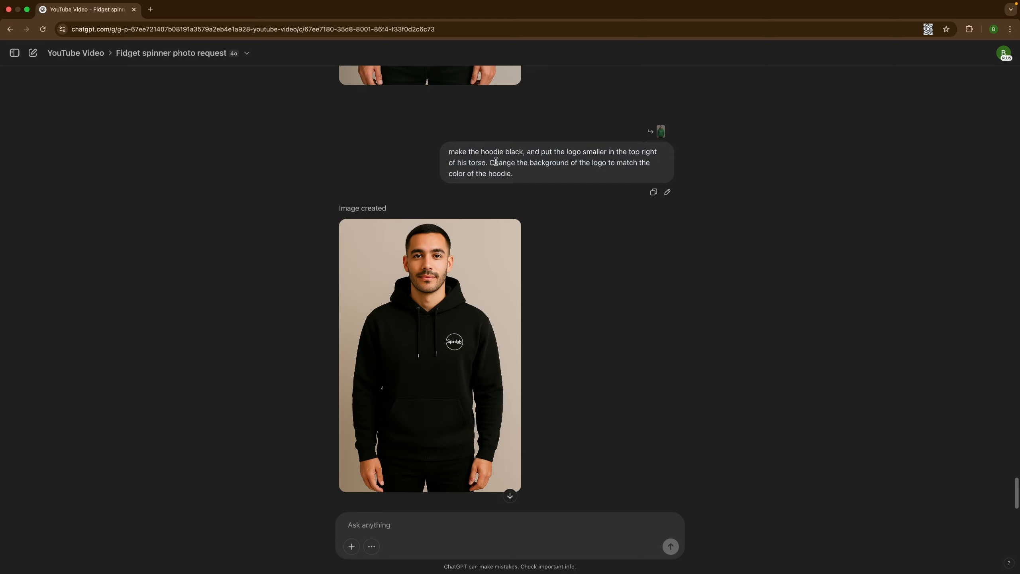
drag(490, 162, 518, 183)
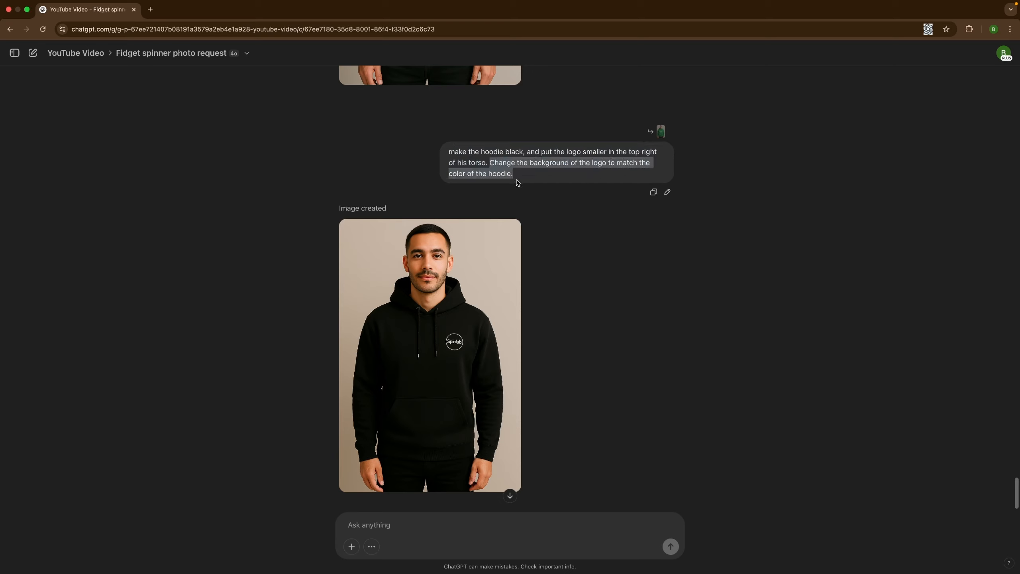
click(574, 217)
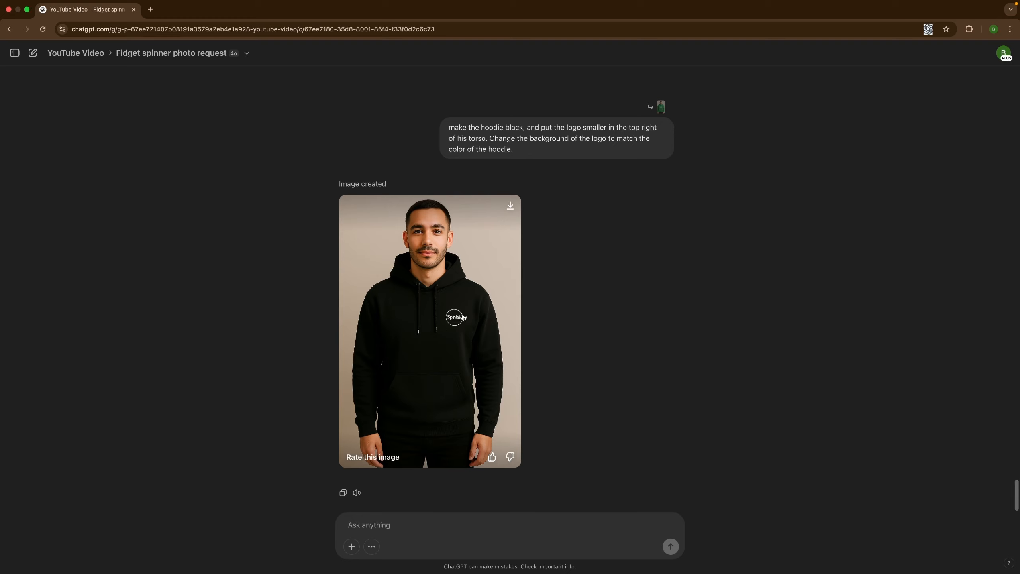
Examine the Spinlab packaging images of the cardboard box and the green box in the same conversation.
scroll(621, 276, up, 15)
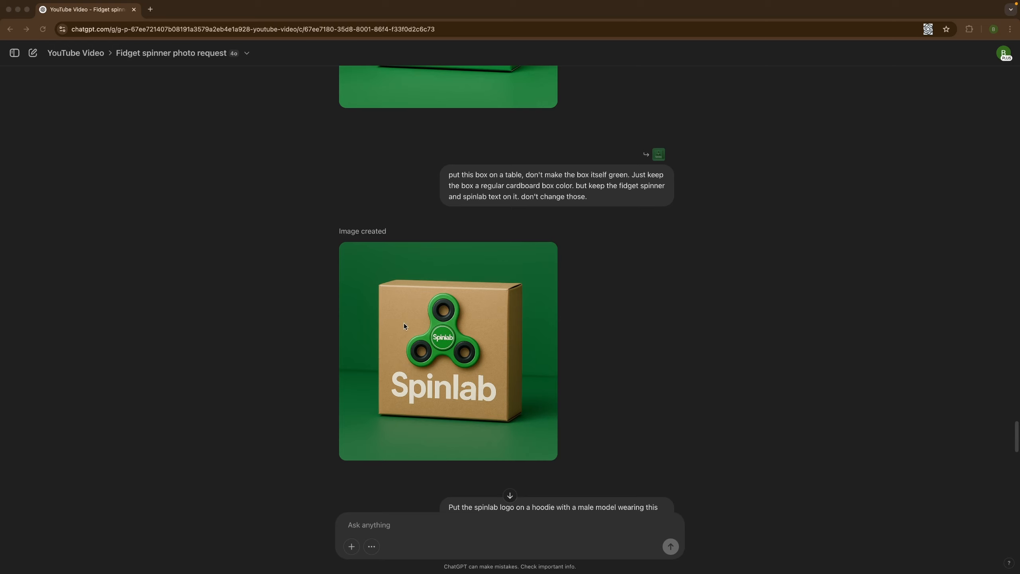
scroll(494, 186, up, 5)
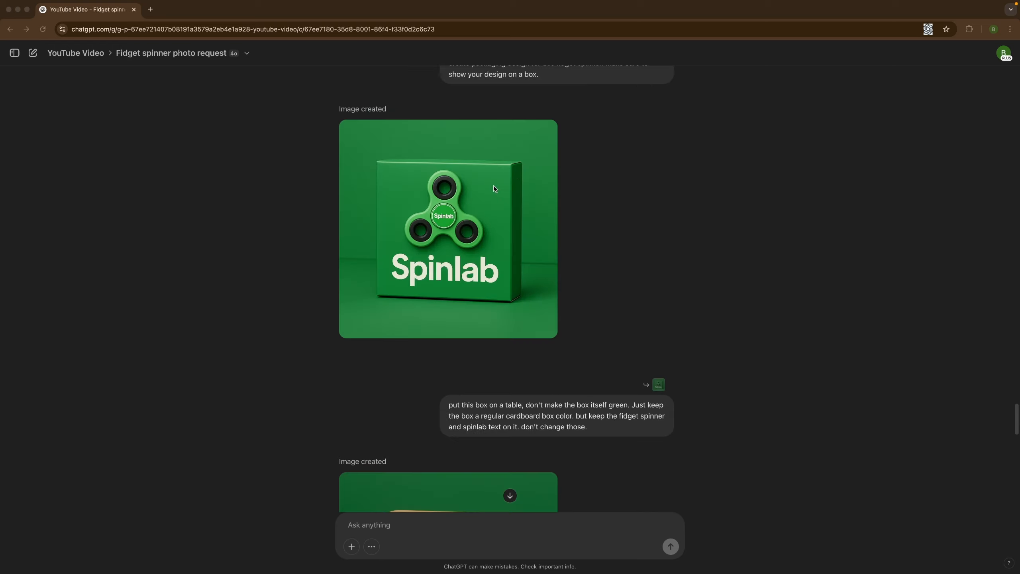
scroll(494, 187, up, 10)
scroll(531, 388, down, 16)
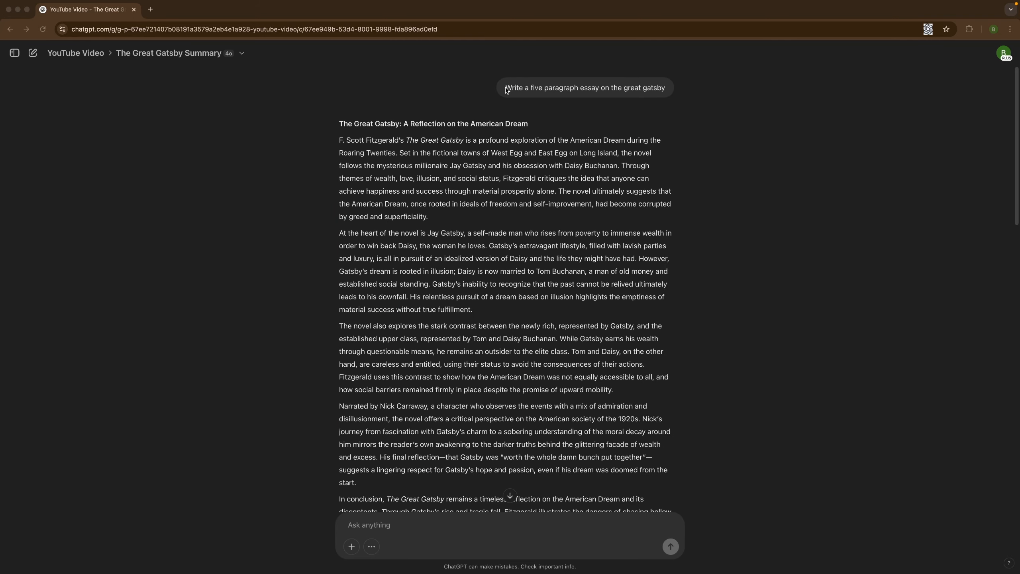
Review the prompt for a five paragraph essay on The Great Gatsby and read through the generated essay.
click(506, 89)
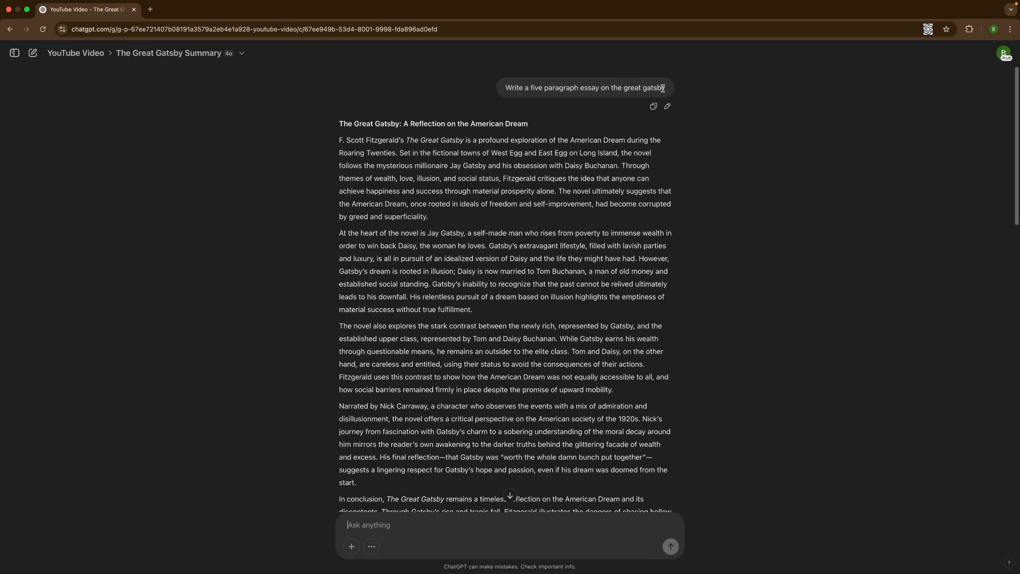
scroll(620, 314, down, 5)
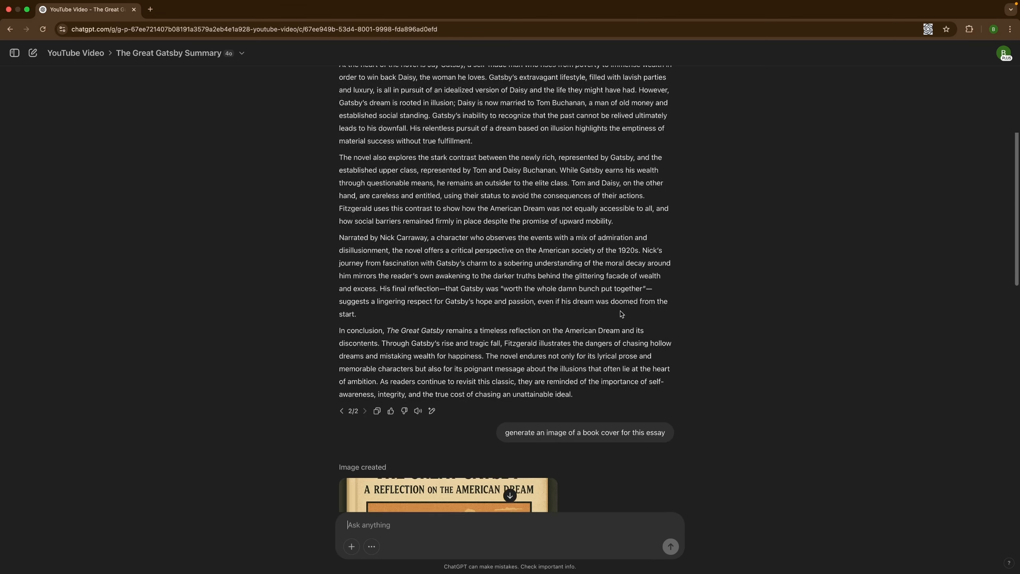
scroll(622, 315, up, 1)
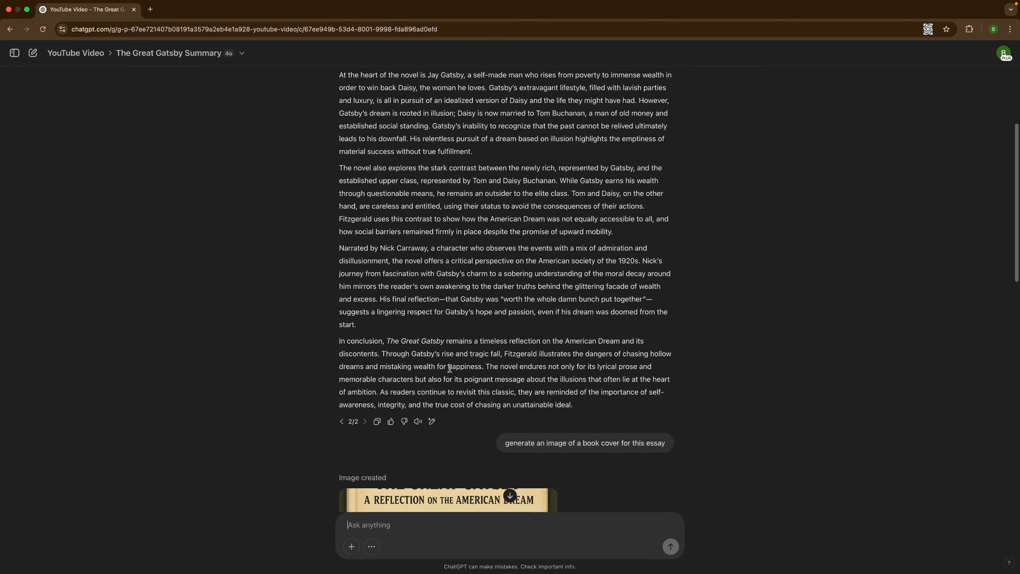
scroll(604, 316, down, 1)
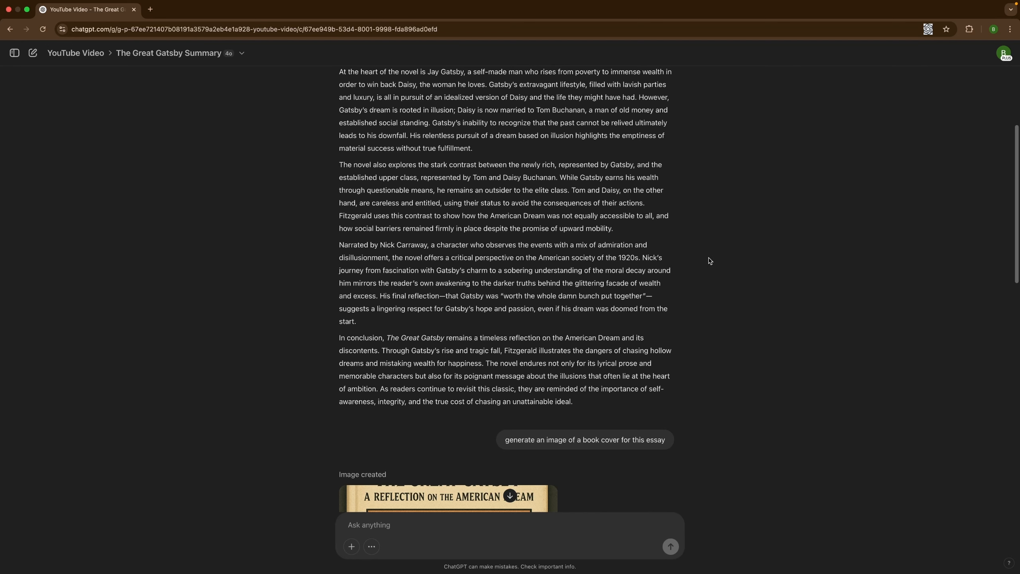
Review the prompt requesting a book cover for the essay and view the generated cover at full size.
scroll(710, 260, down, 3)
scroll(710, 260, down, 2)
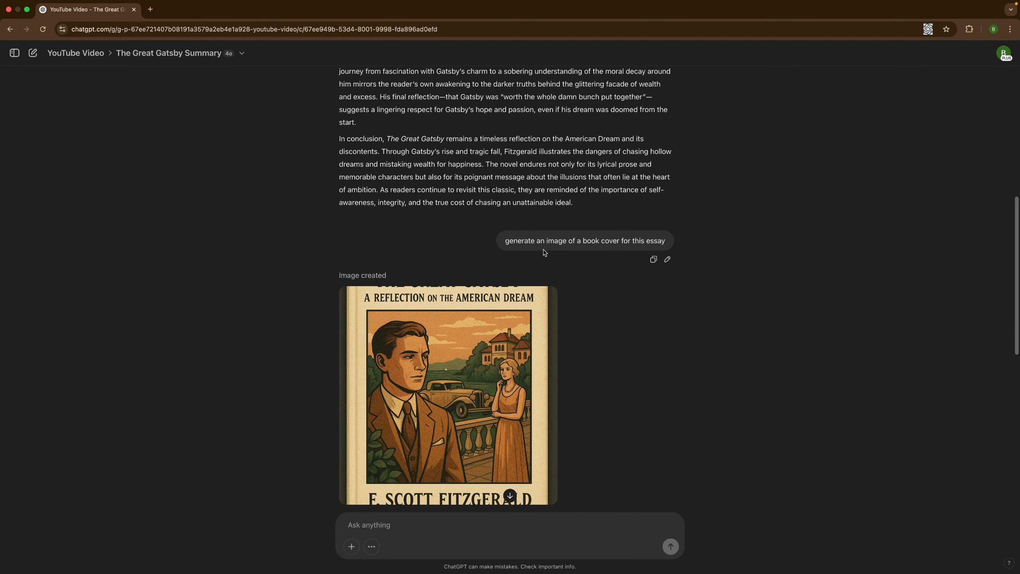
drag(530, 240, 674, 246)
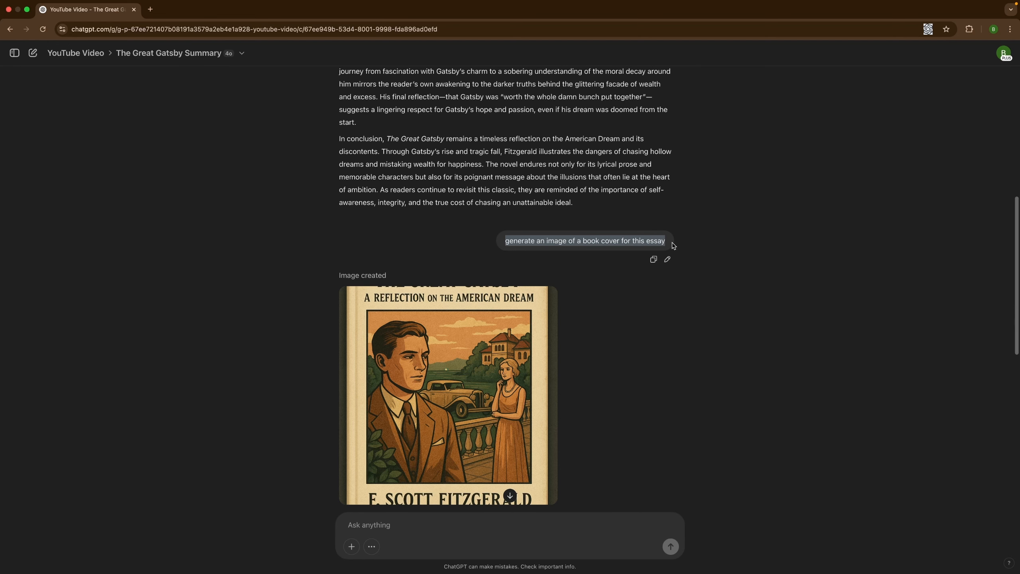
click(701, 213)
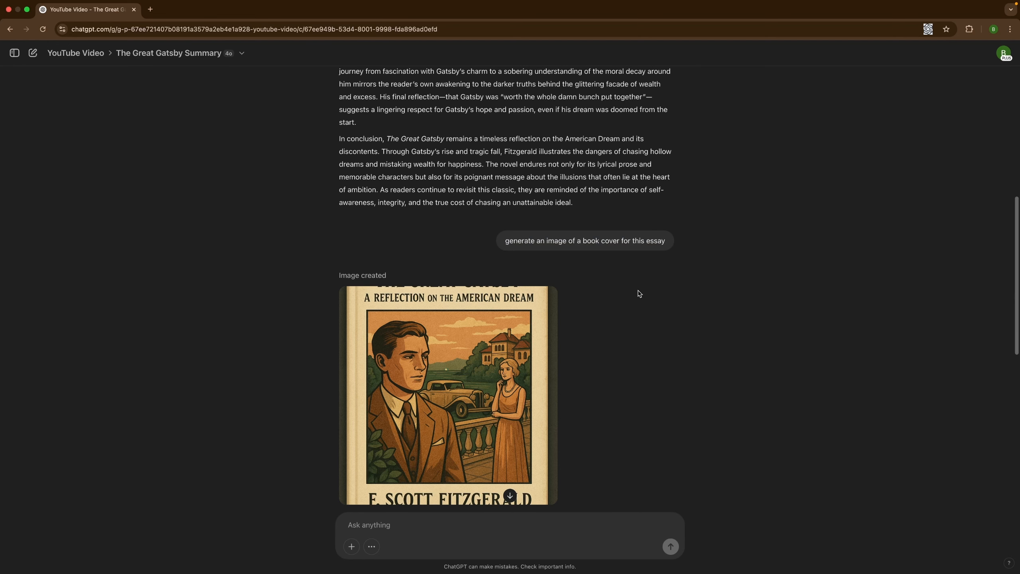
scroll(636, 292, down, 3)
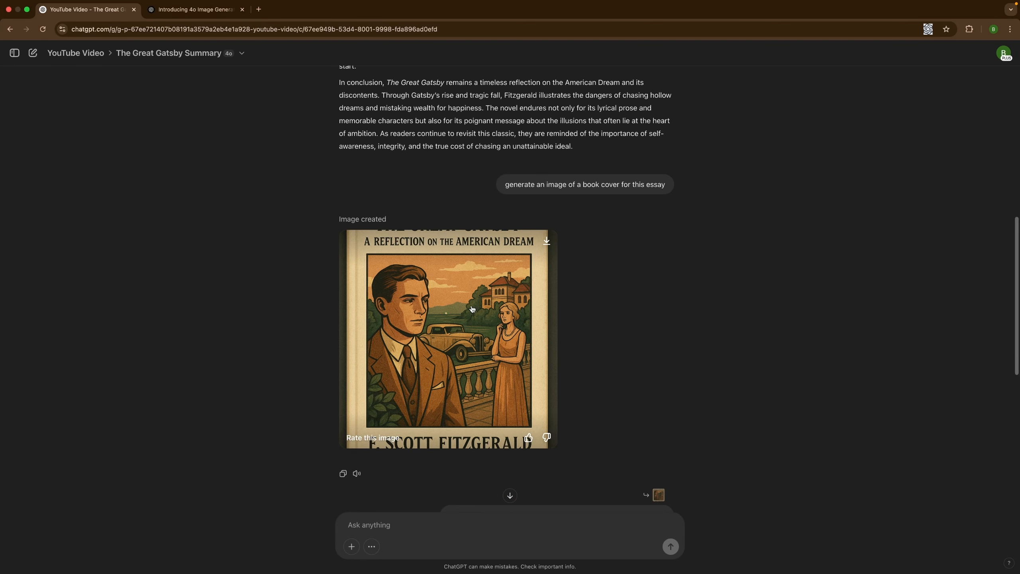
click(472, 308)
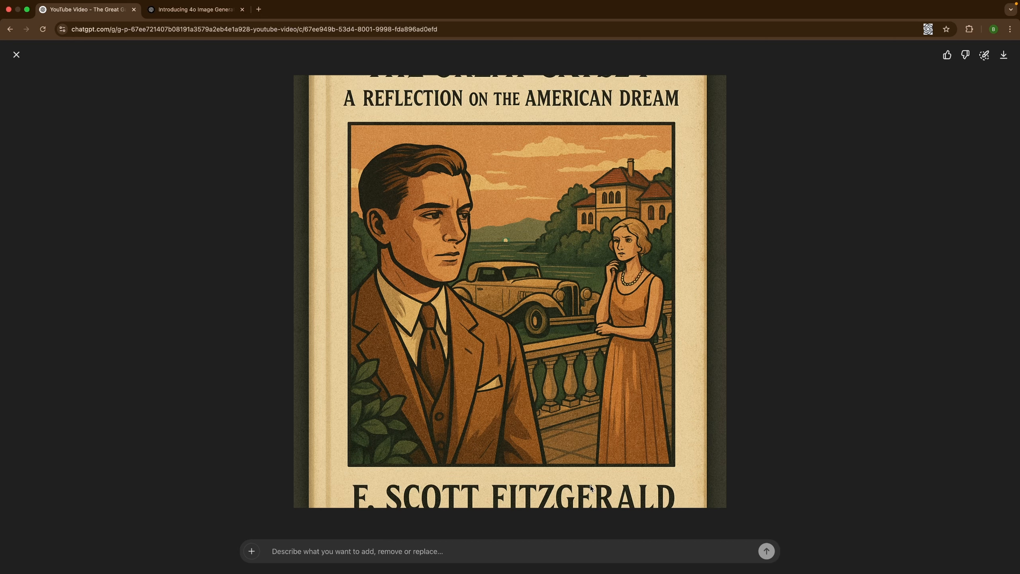
Read the cropping limitation on OpenAI's 4o image generation page, and return to the ChatGPT conversation.
click(191, 14)
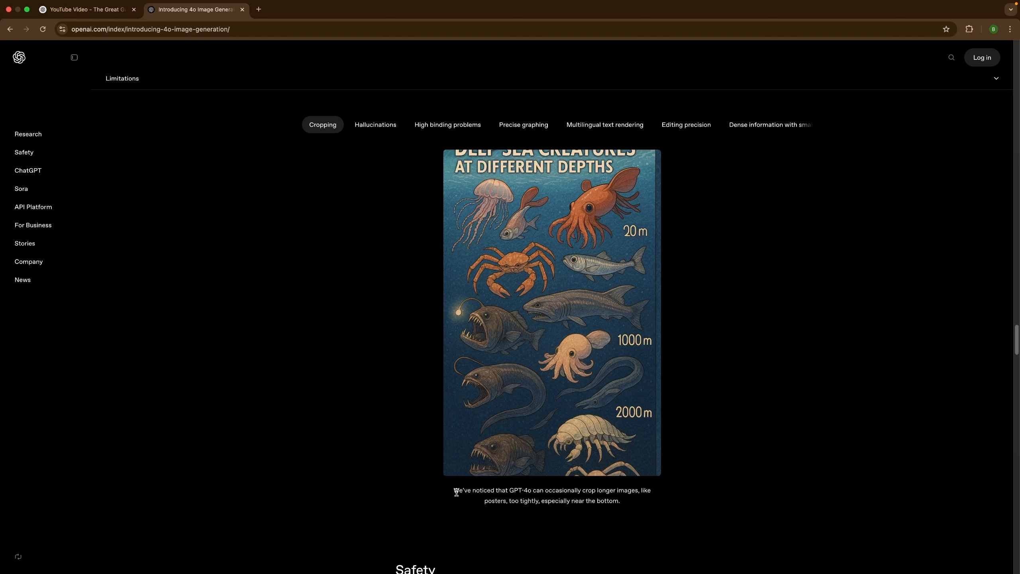
drag(455, 491, 636, 503)
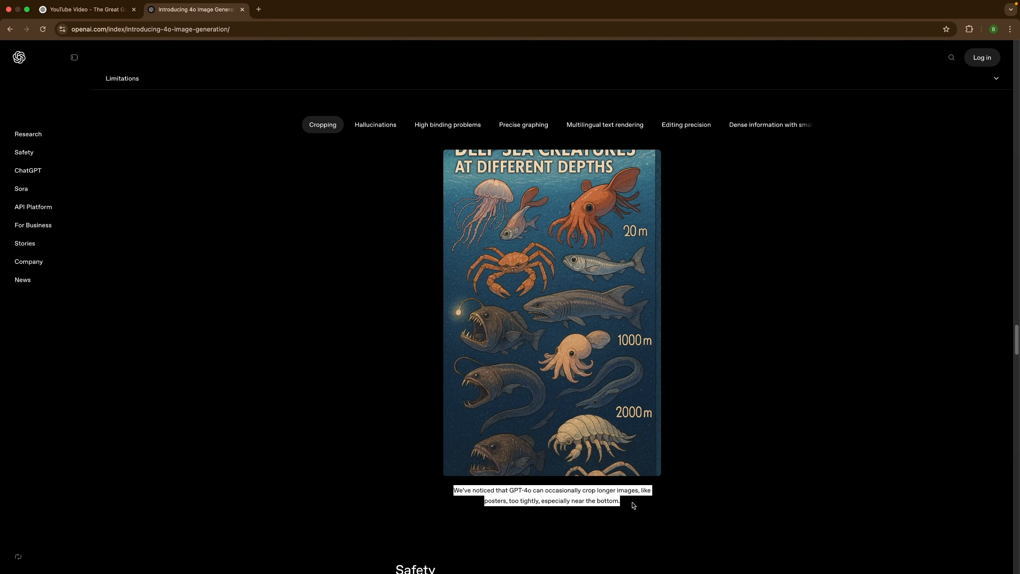
click(634, 506)
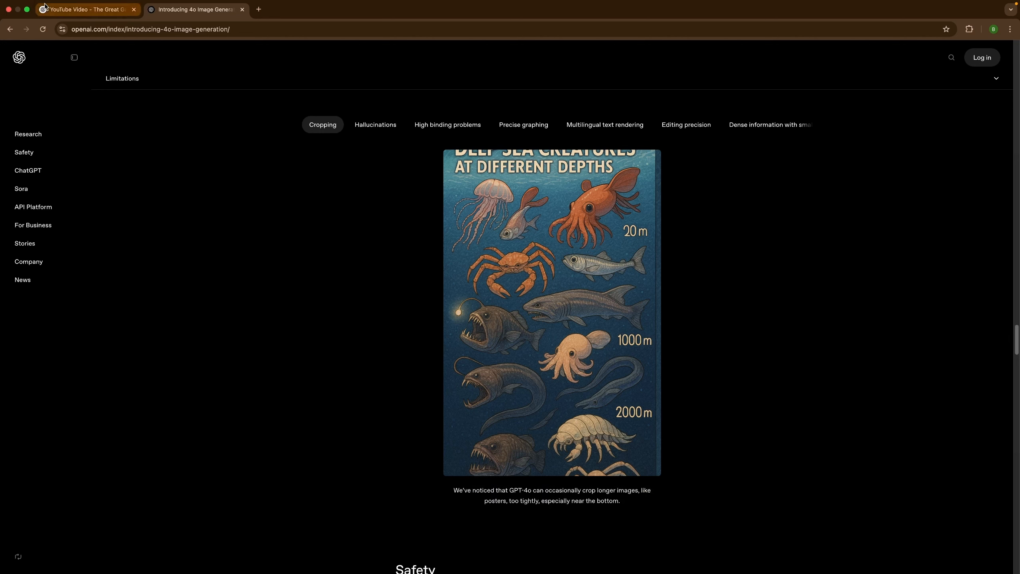
click(57, 12)
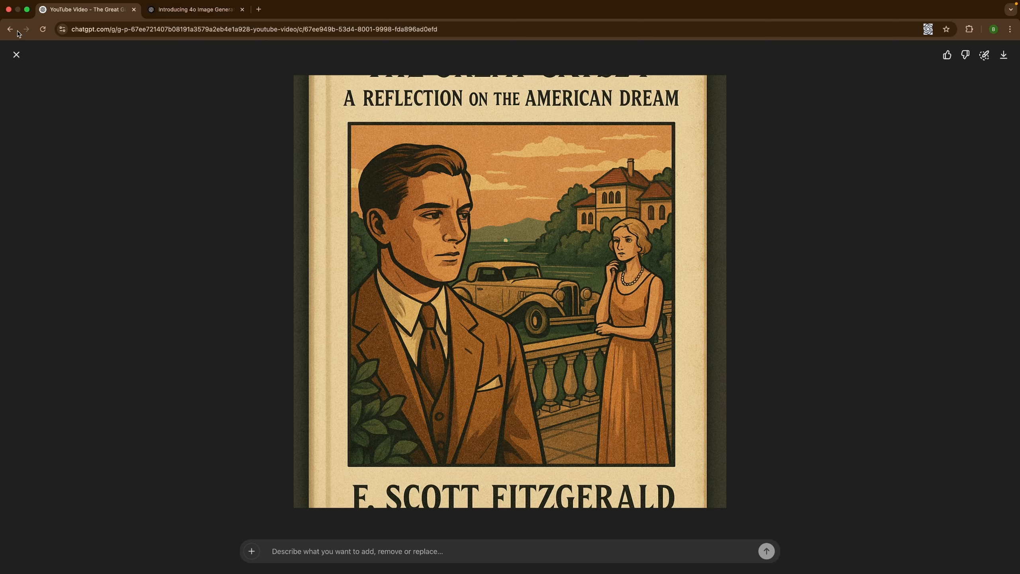
Review the follow-up prompt about fixing the cropped title and author and using bright colors, and view the revised cover at full size.
click(16, 53)
scroll(643, 231, down, 5)
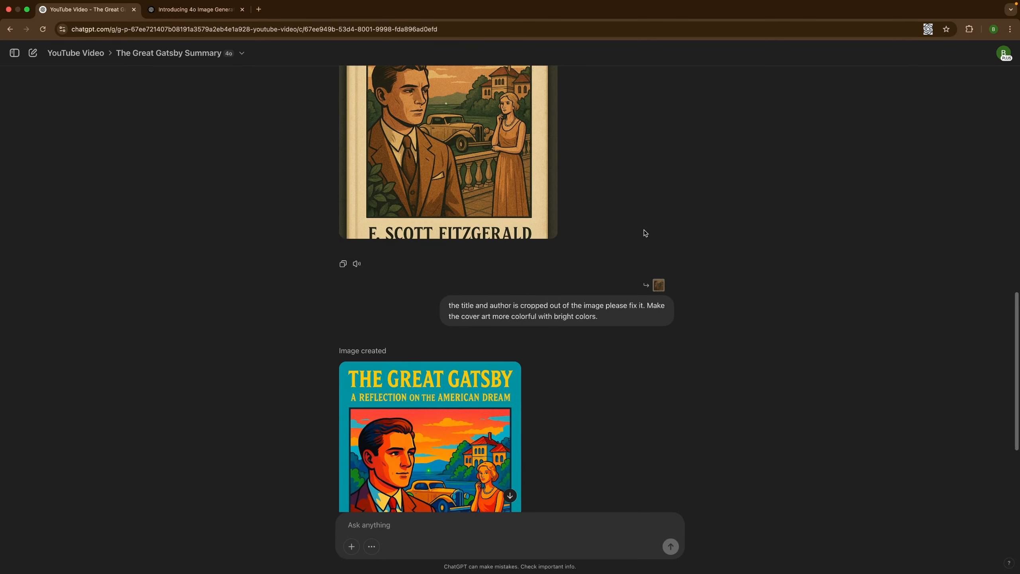
scroll(645, 232, down, 3)
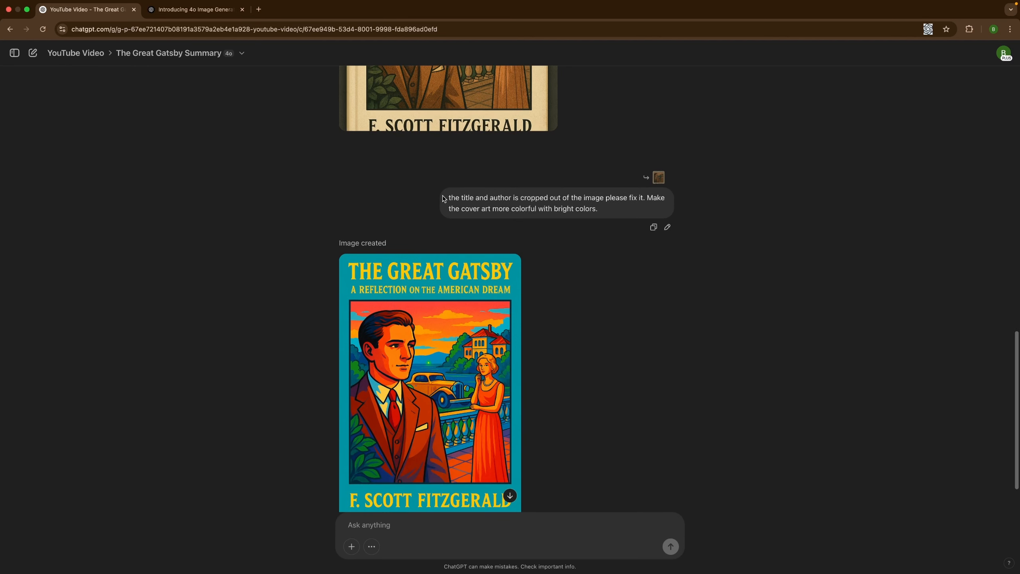
drag(444, 199, 617, 202)
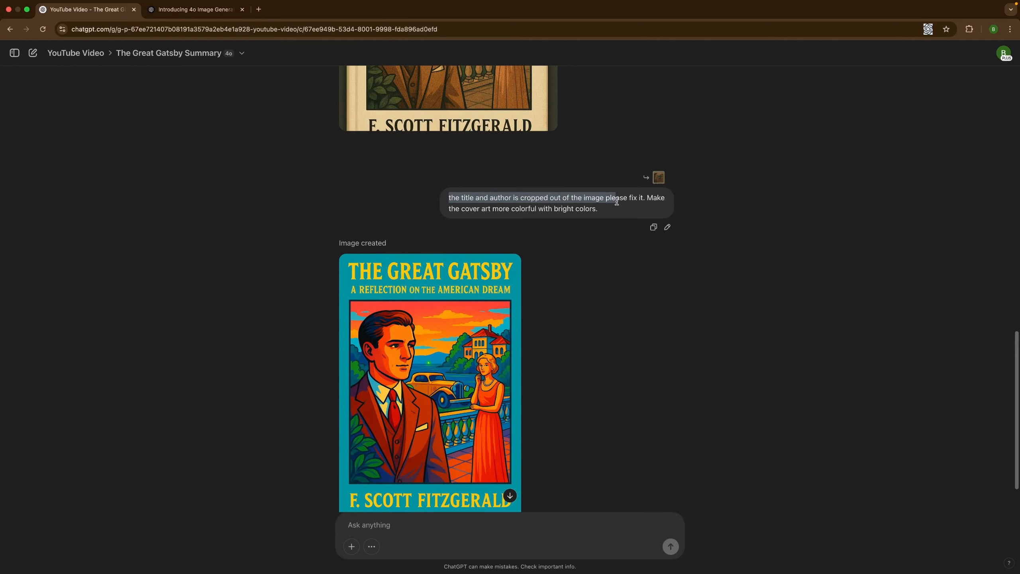
click(650, 201)
drag(648, 198, 652, 208)
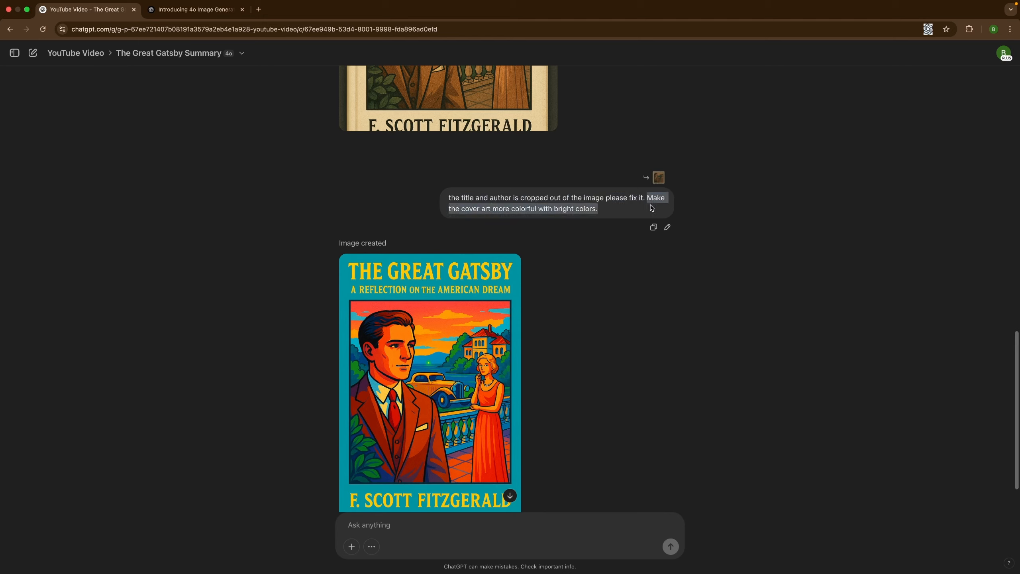
click(623, 210)
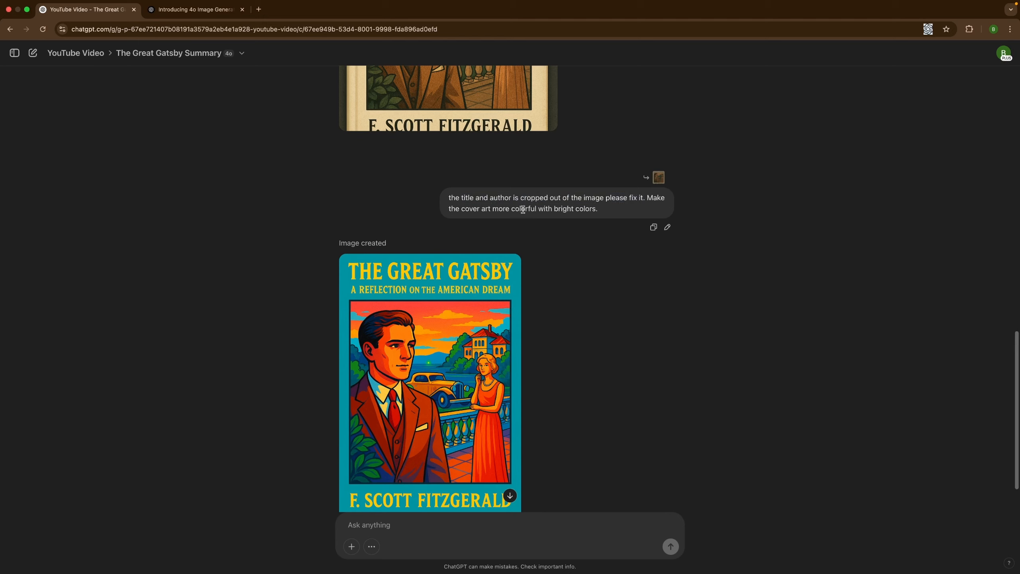
drag(450, 200, 643, 199)
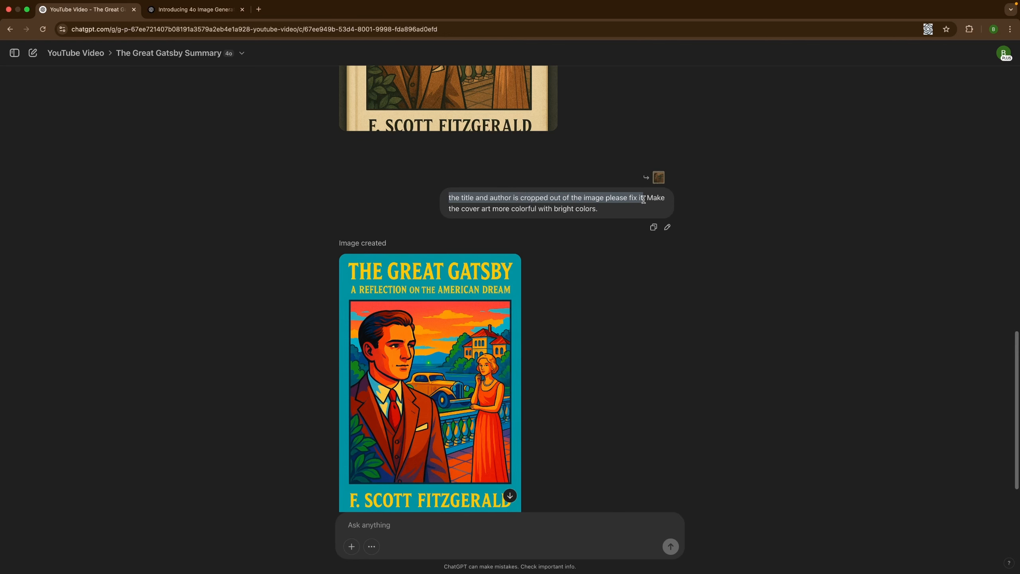
click(635, 210)
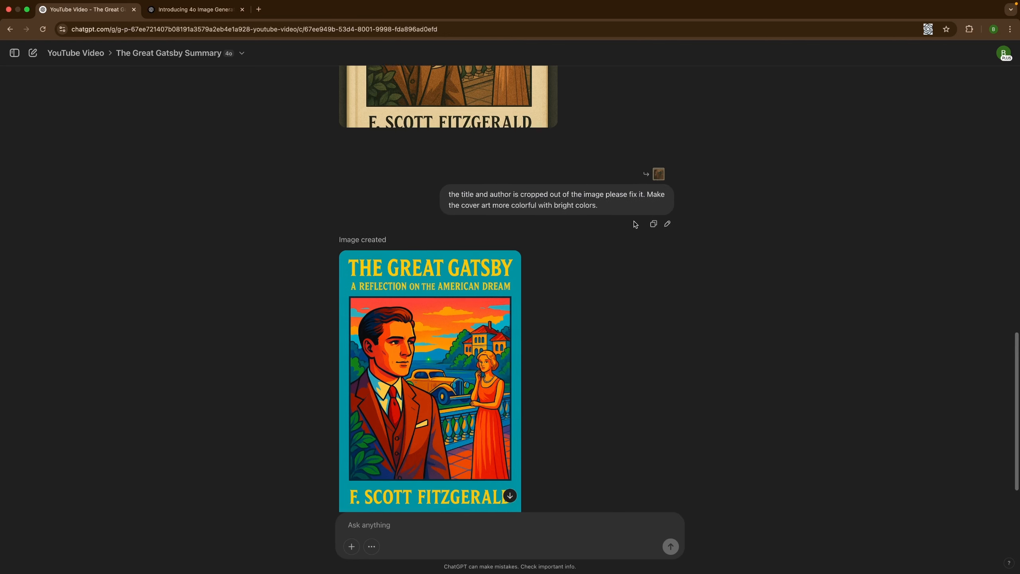
click(451, 287)
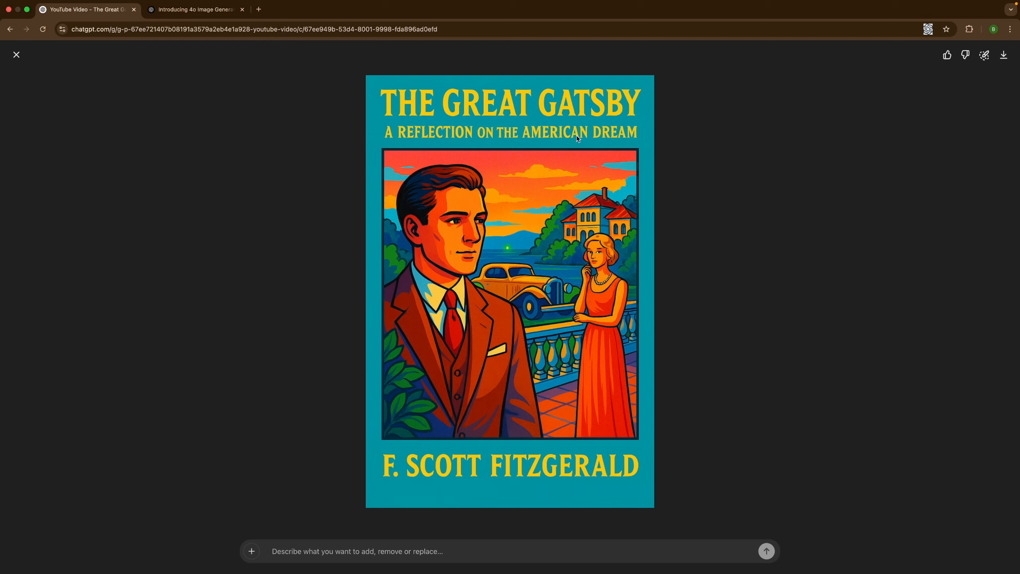